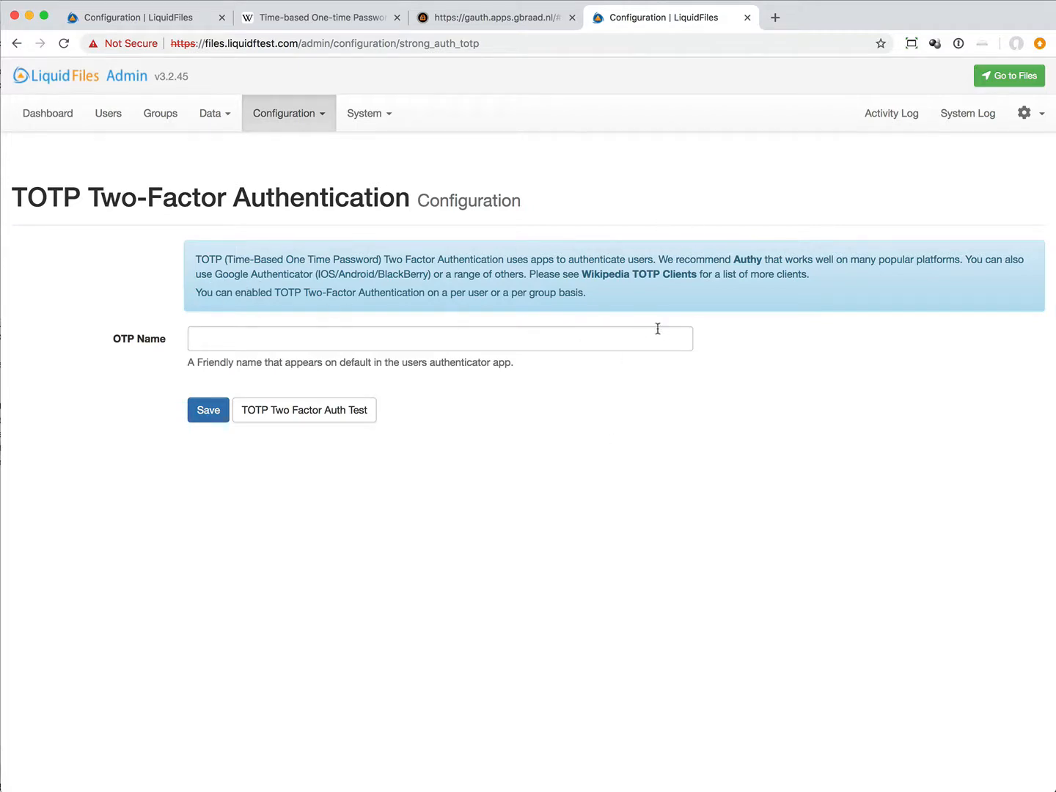
Step: Review Wikipedia's table of TOTP client implementations and open the TOTP two-factor authentication test from the LiquidFiles TOTP configuration
click(329, 21)
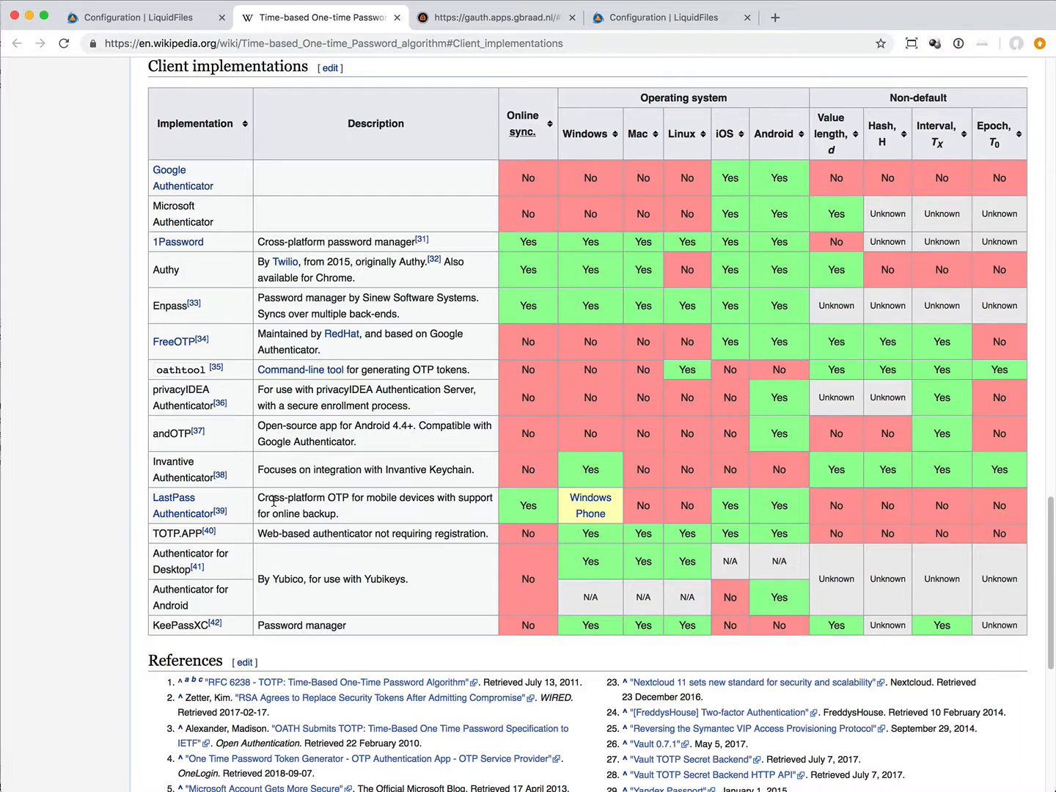
click(669, 19)
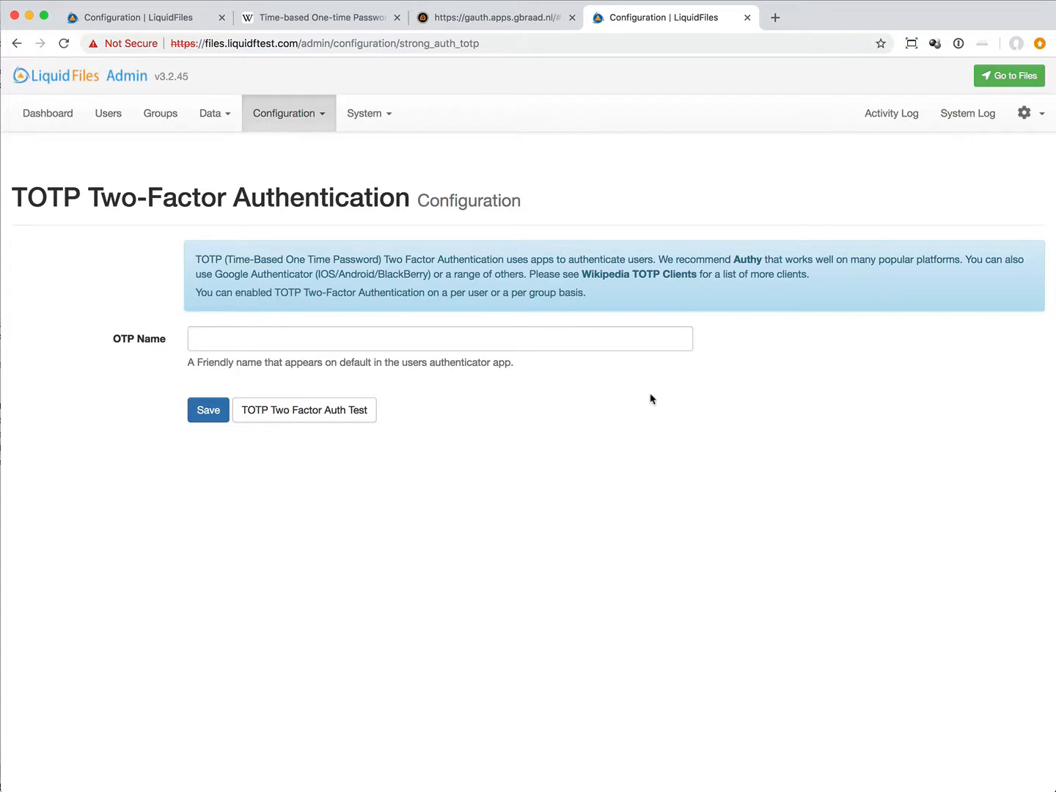
click(345, 413)
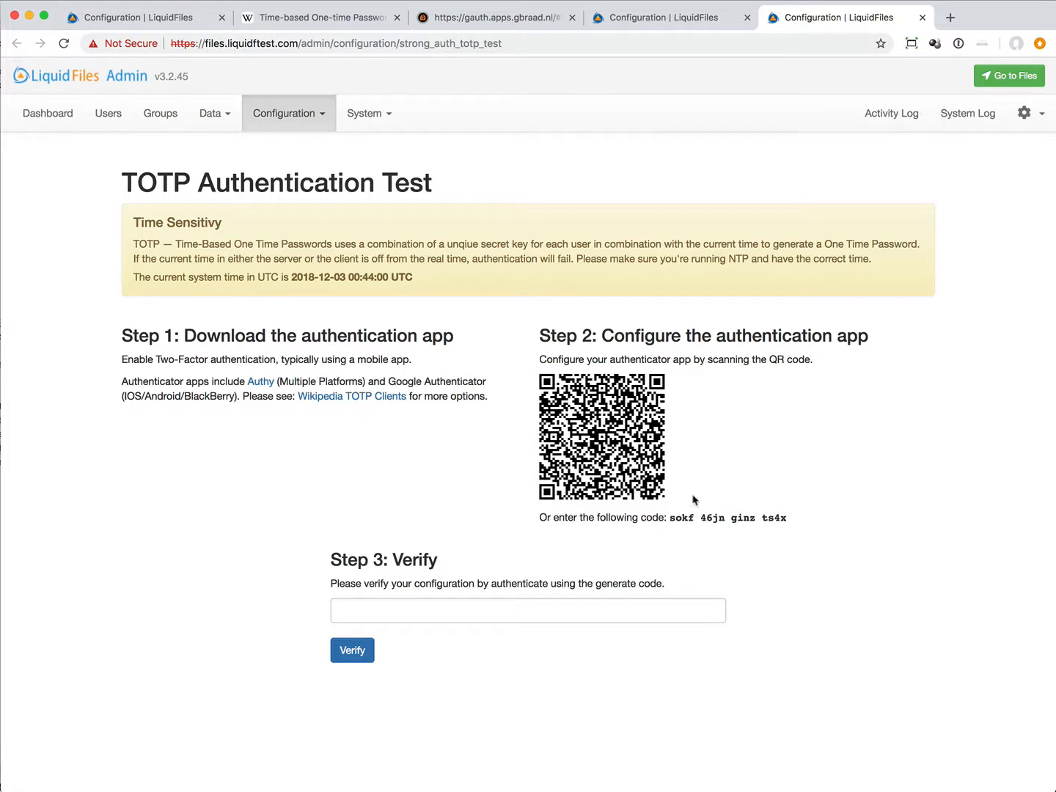
Step: Copy the secret code shown beneath the QR code on the TOTP Authentication Test page
drag(670, 517, 792, 516)
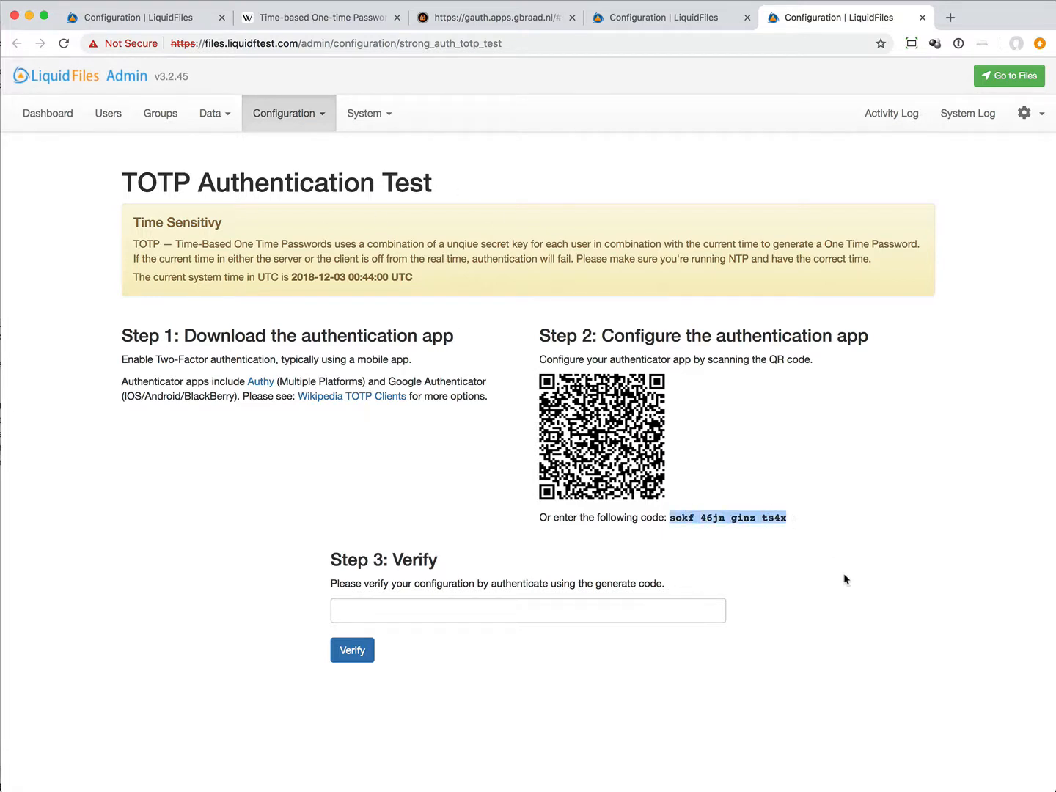
right_click(740, 515)
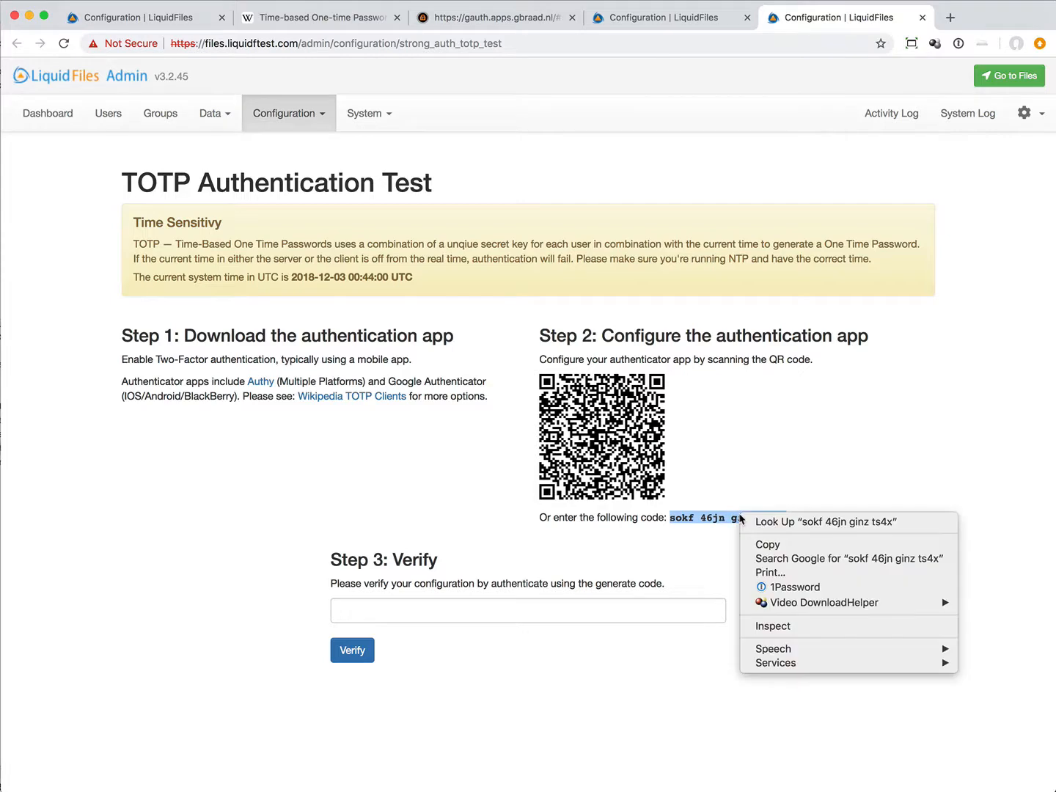
click(776, 543)
click(718, 536)
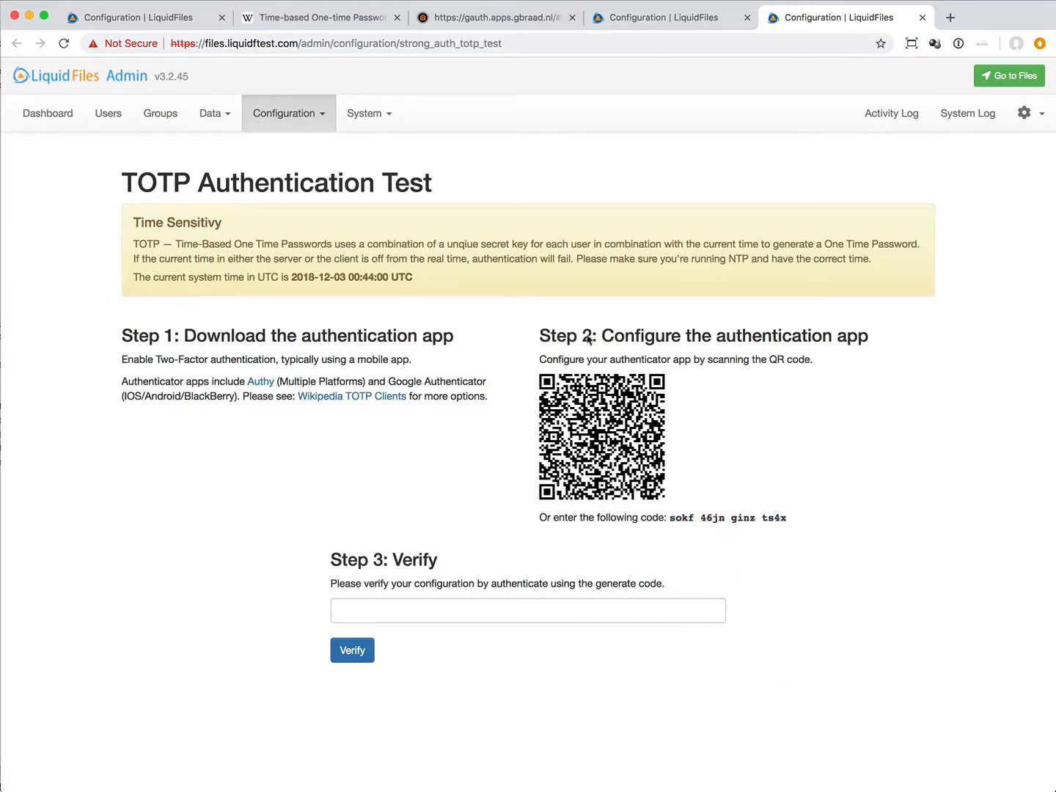
Step: Start a new account in the gauth.apps.gbraad.nl web authenticator and paste the copied secret key with its spaces removed
click(470, 23)
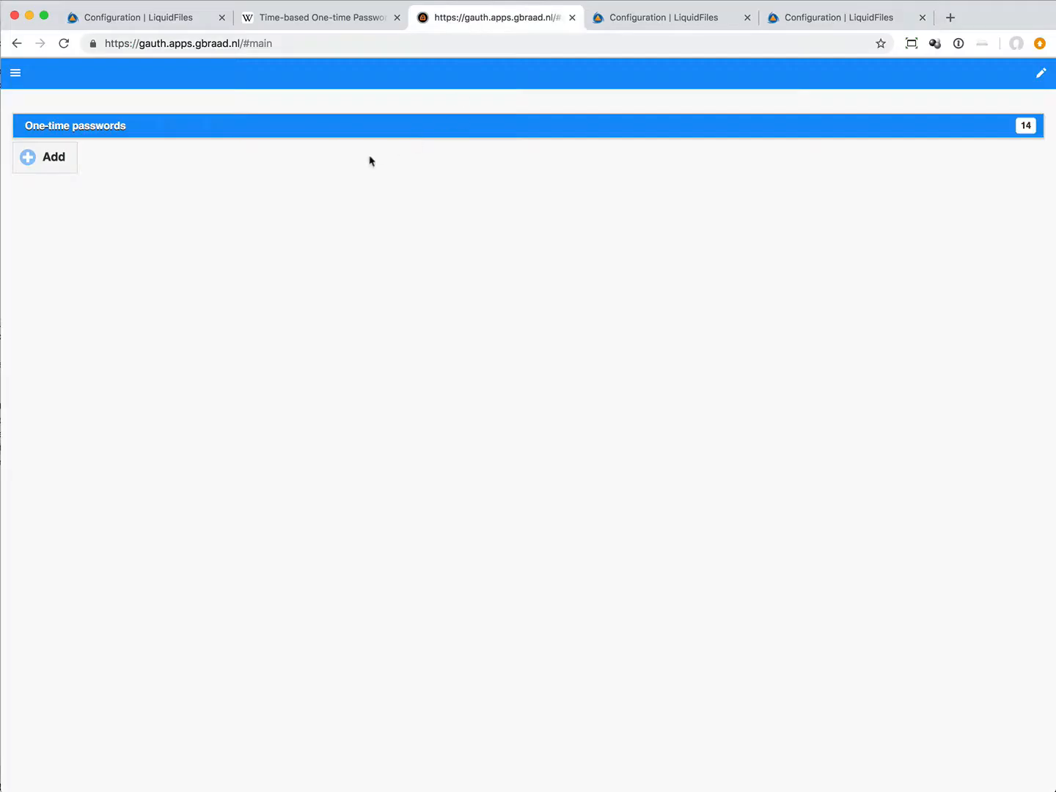
click(52, 159)
right_click(233, 192)
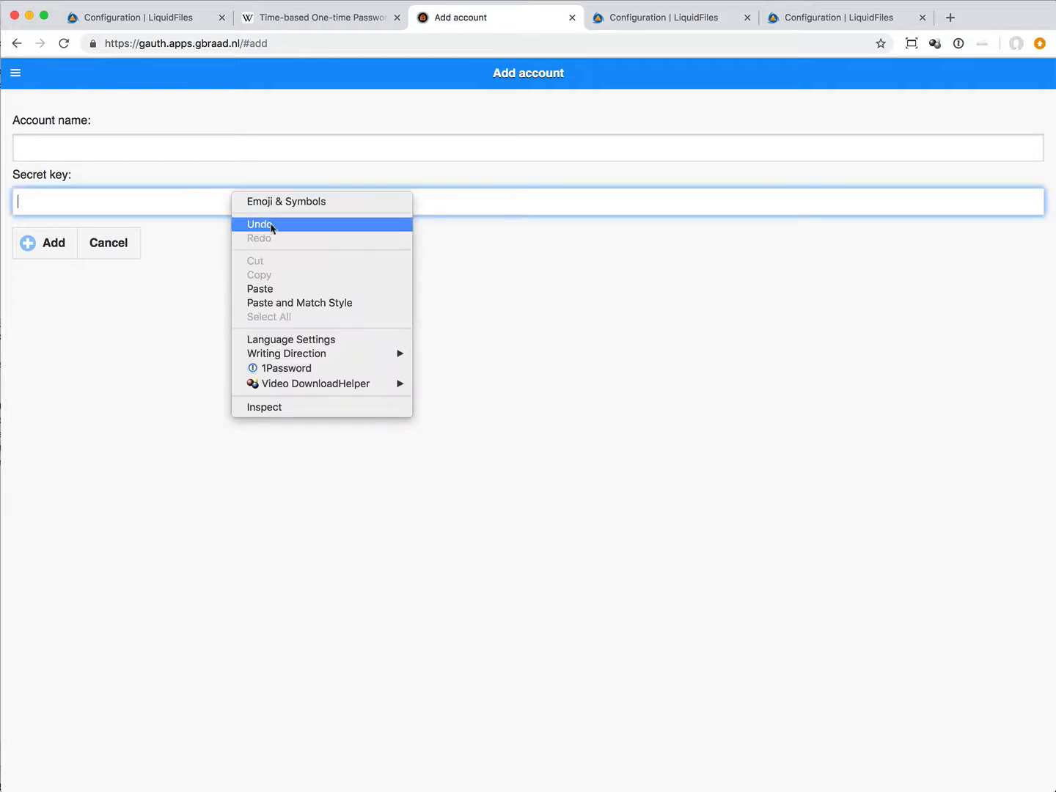
click(308, 288)
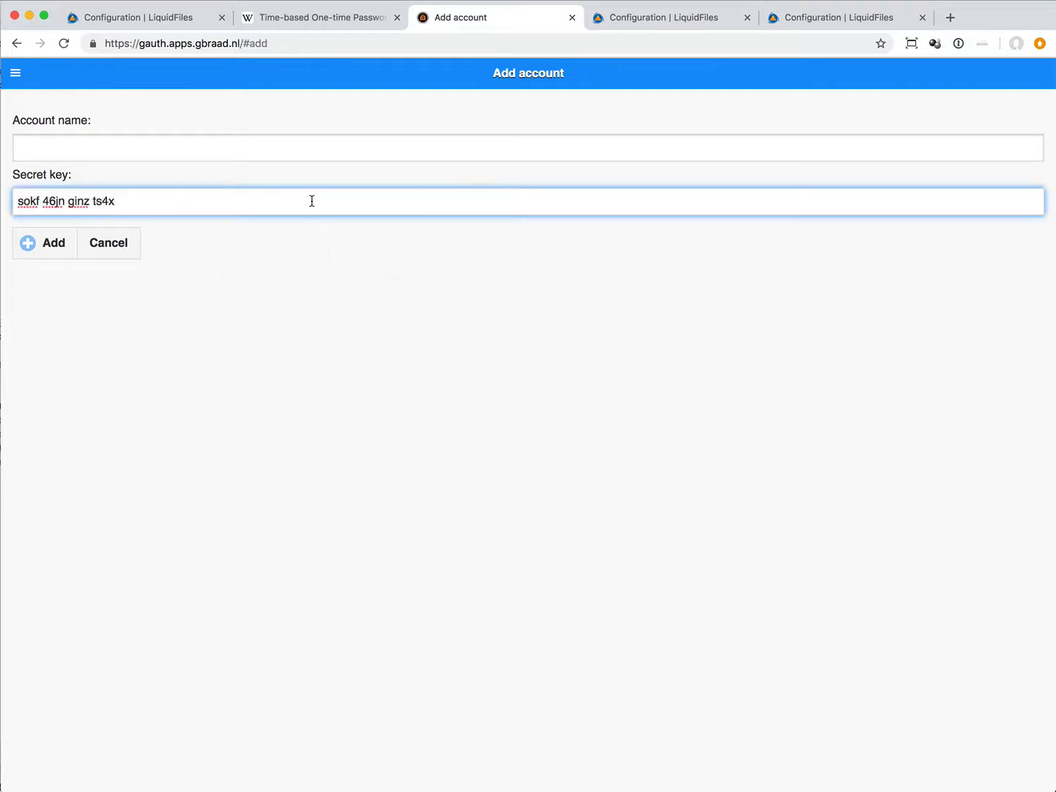
click(92, 202)
key(BackSpace)
key(BackSpace)
click(42, 201)
key(BackSpace)
Step: Name the authenticator account "TOTP test" and add it to the one-time passwords list
click(294, 141)
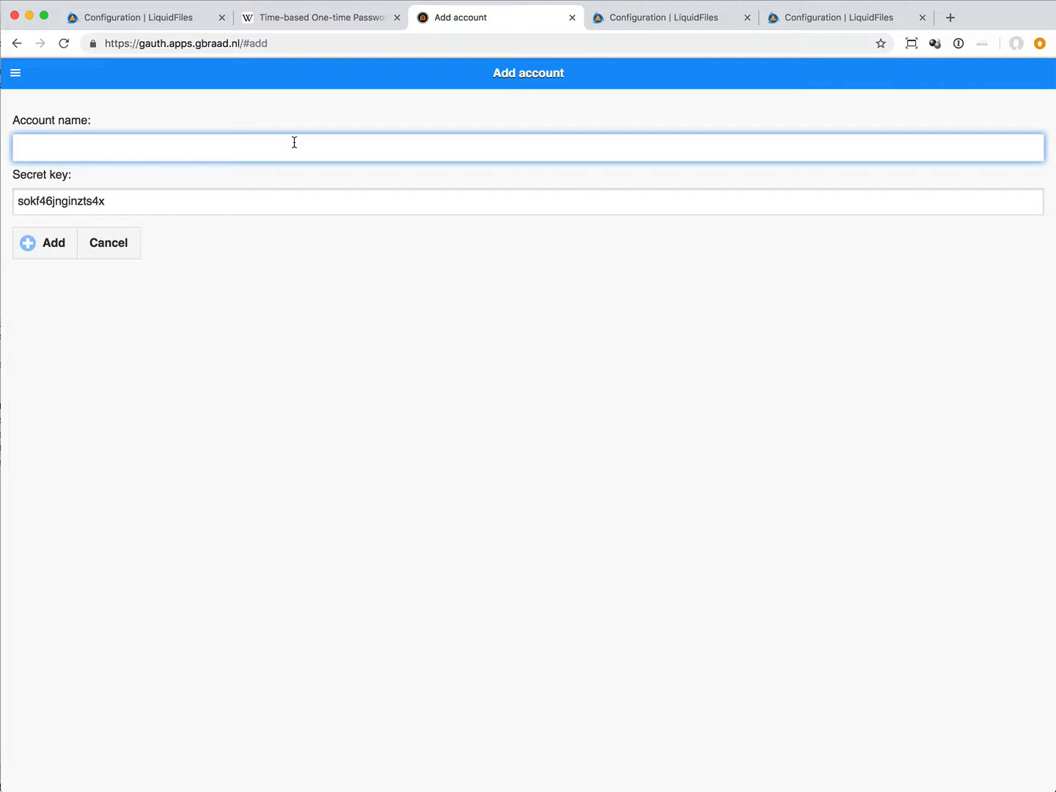
text(TOP)
text(TP test)
click(54, 243)
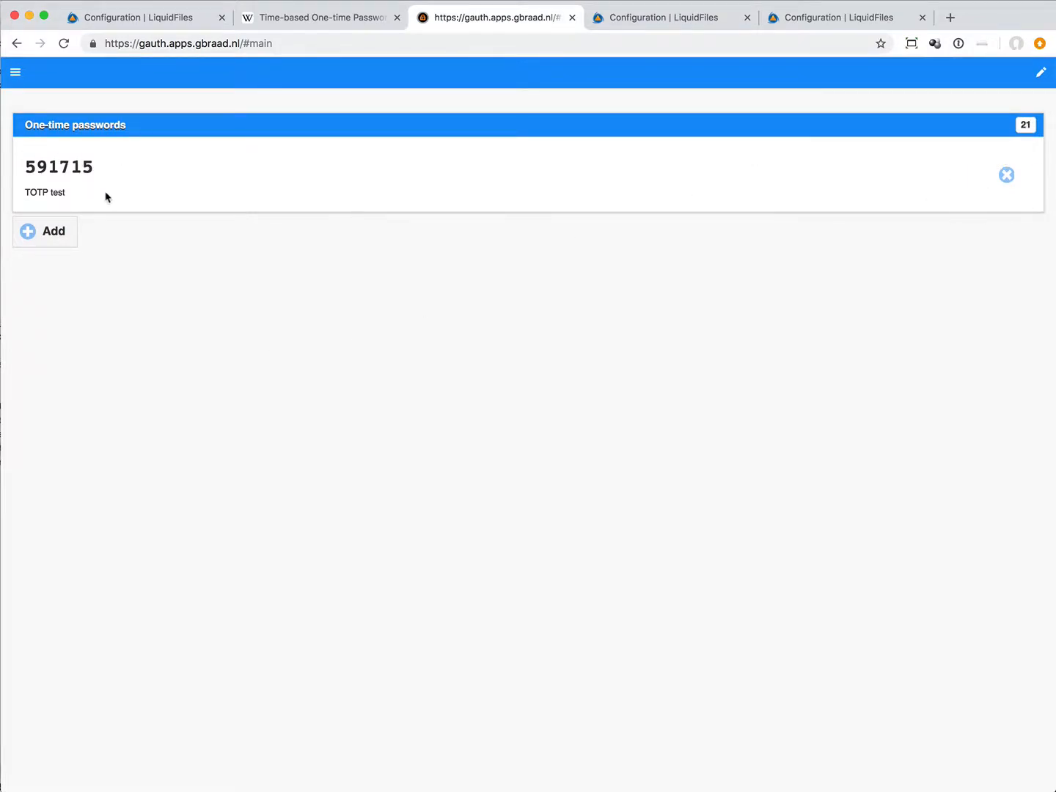
Step: Copy the generated one-time code for TOTP test into the LiquidFiles authentication test's verification field and verify it
double_click(67, 165)
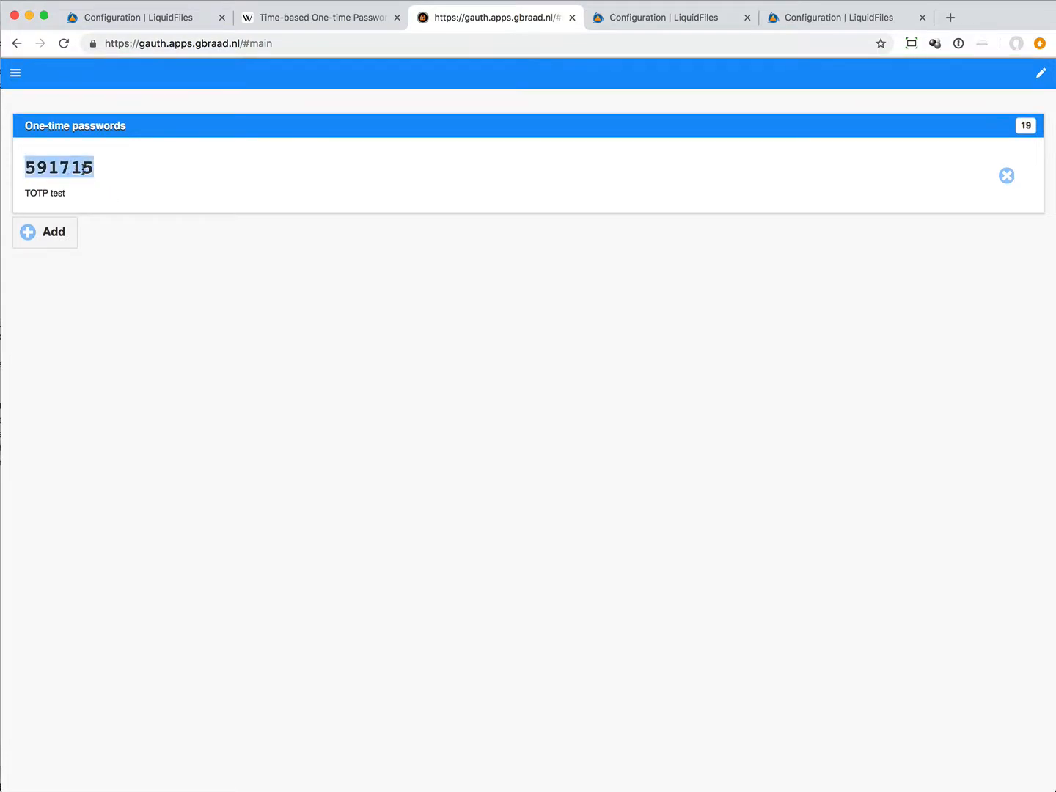
right_click(82, 166)
click(110, 200)
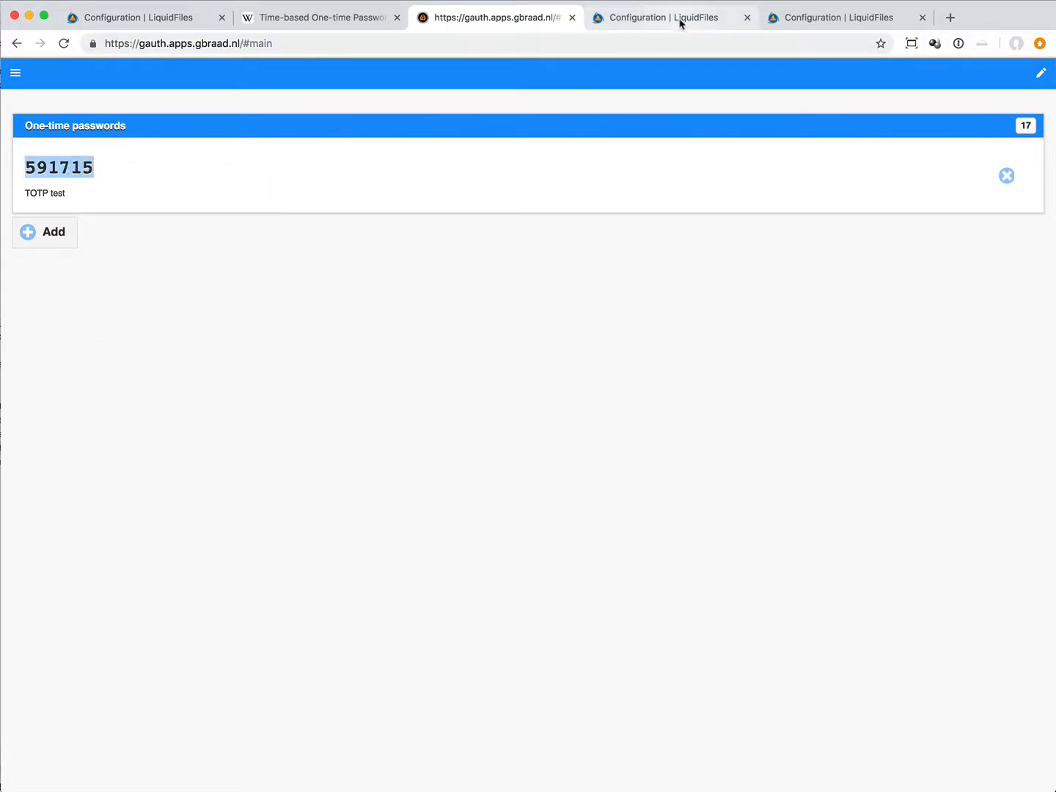
click(657, 18)
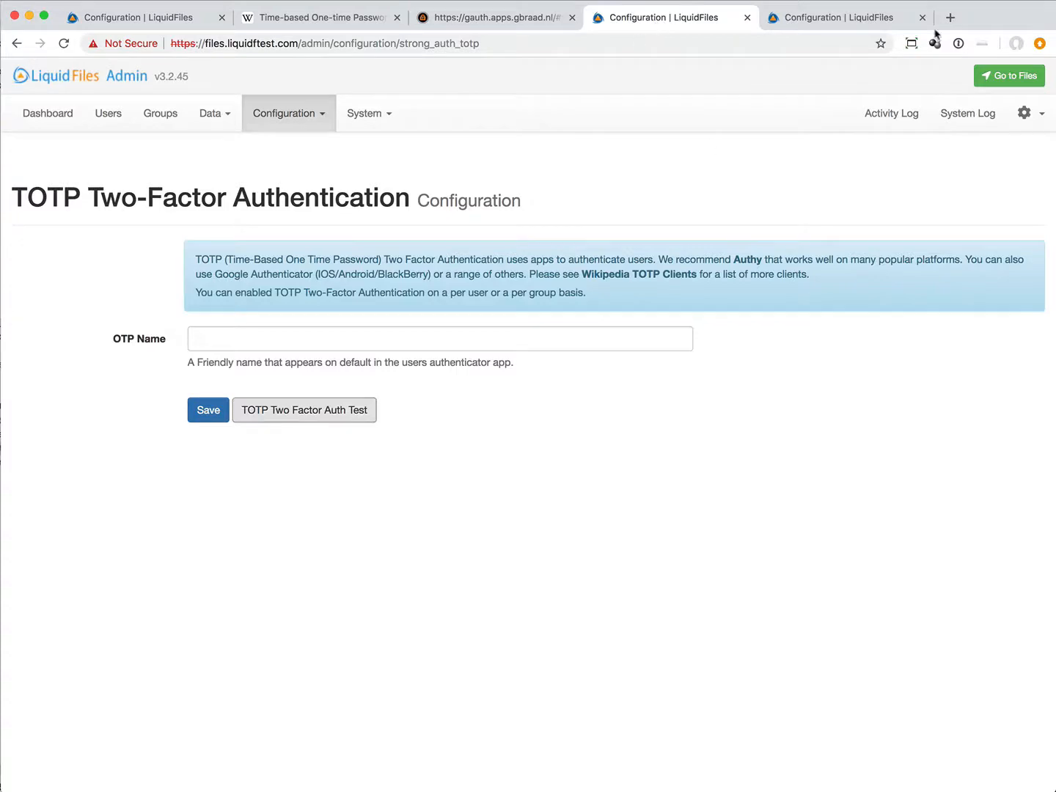
click(880, 10)
right_click(429, 614)
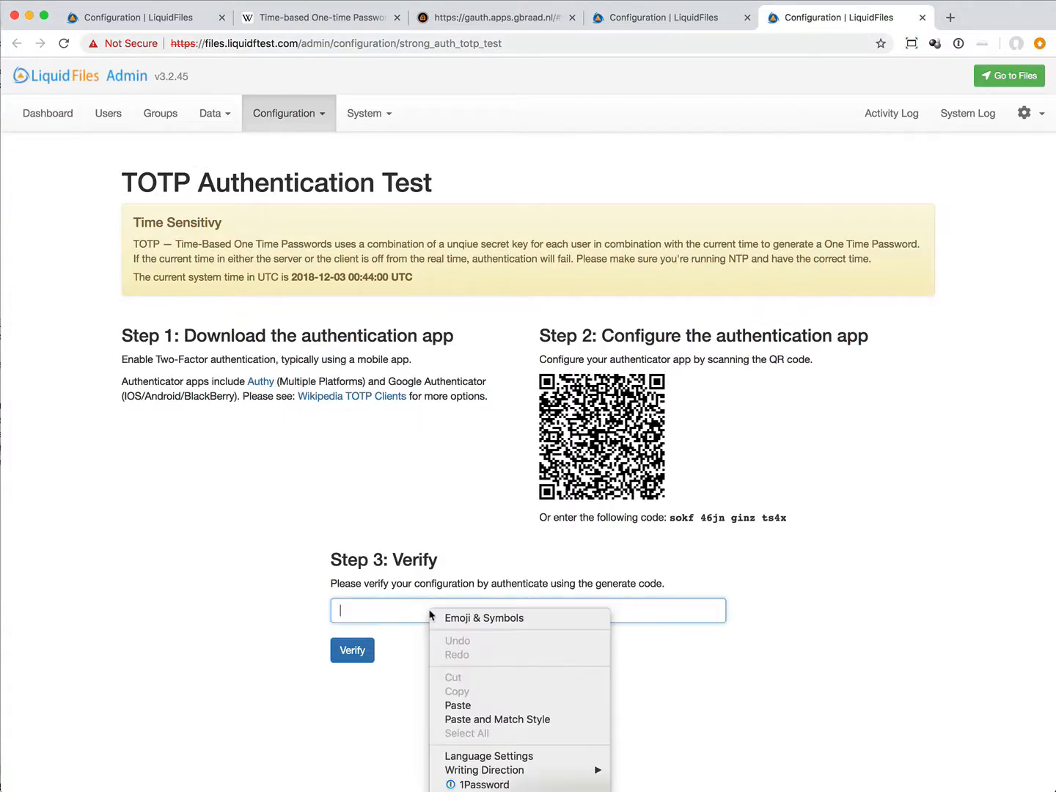
click(479, 706)
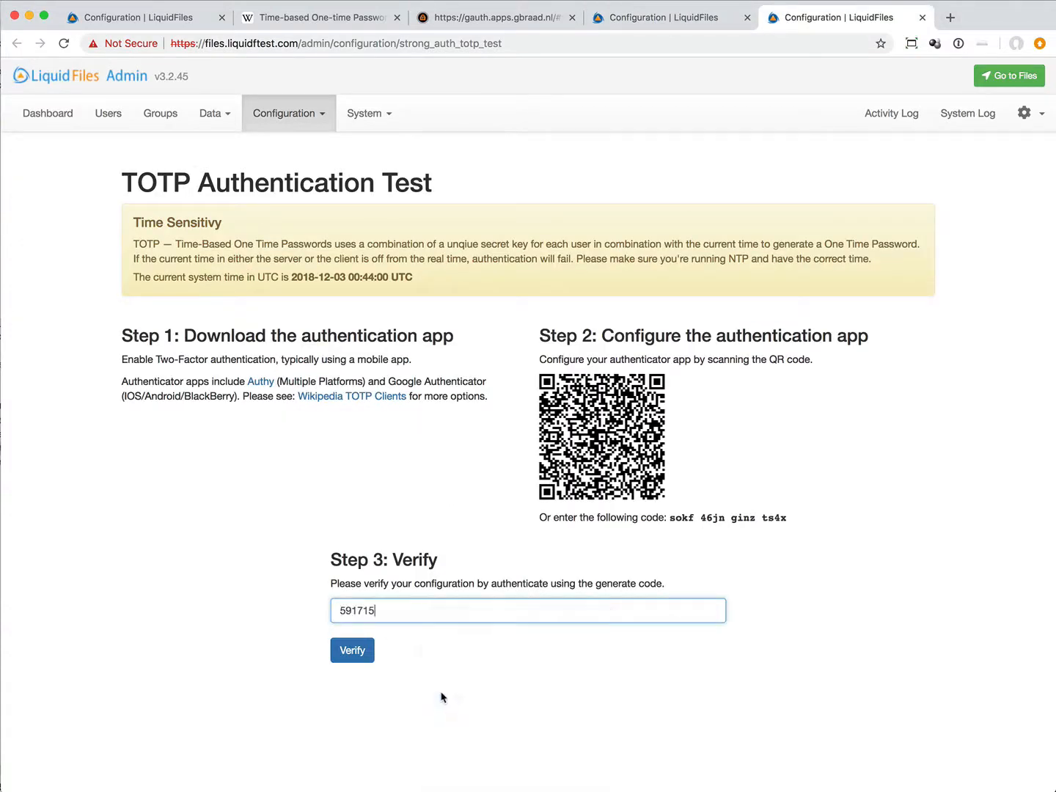
click(353, 660)
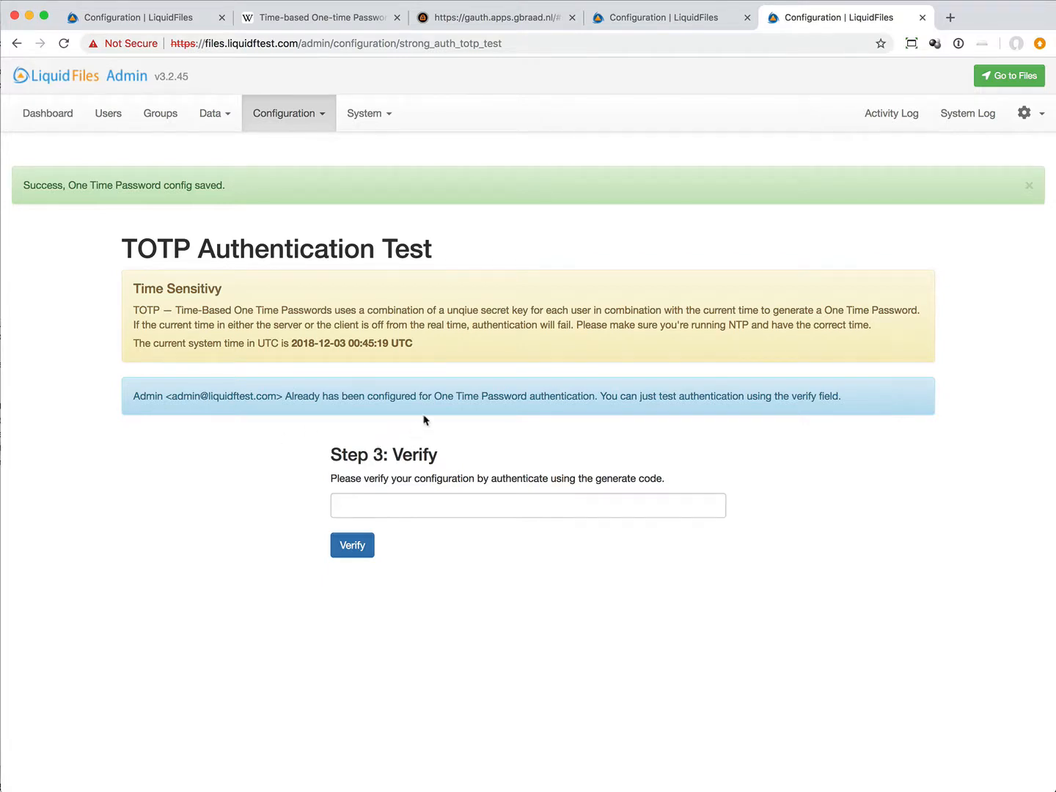
Step: Open the Admin user's settings to check the Strong Auth and TOTP options, and log out of LiquidFiles
click(108, 117)
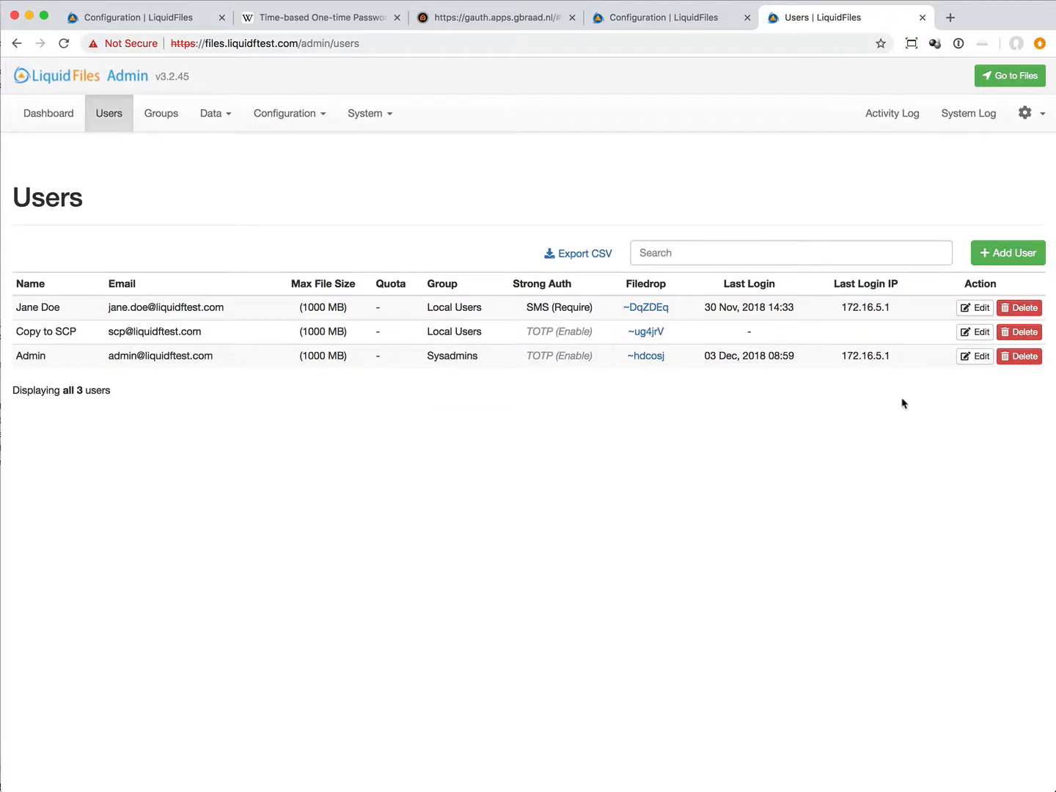
click(967, 360)
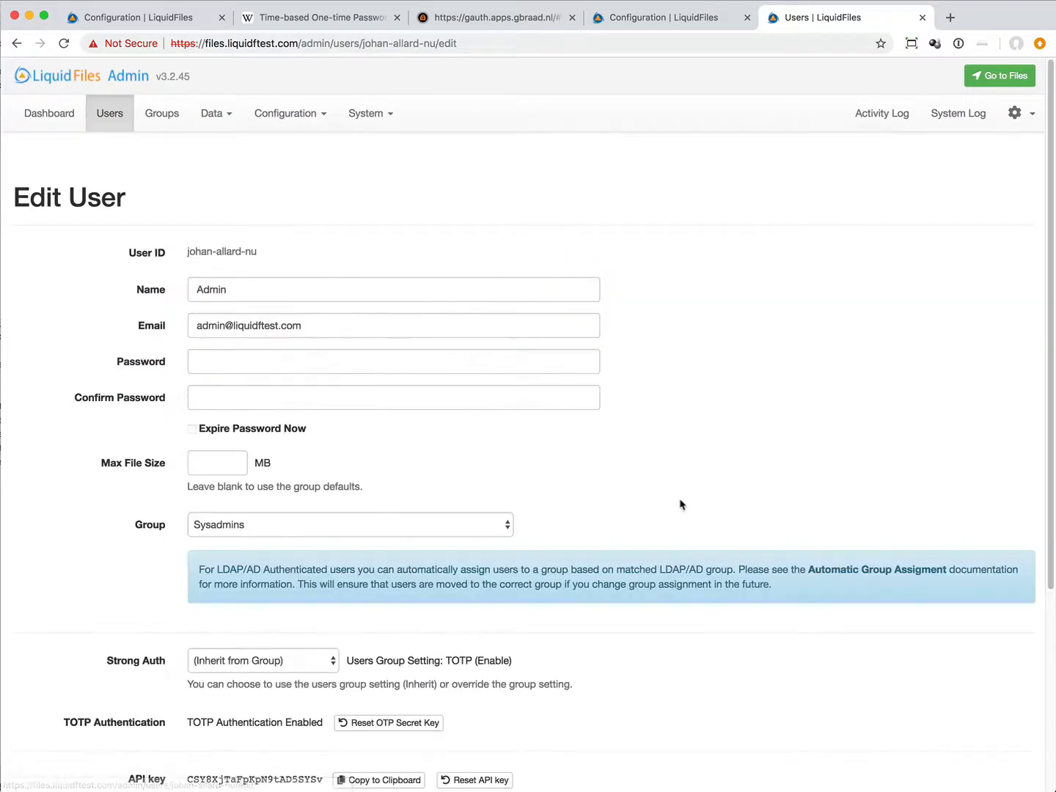
scroll(608, 465, down, 5)
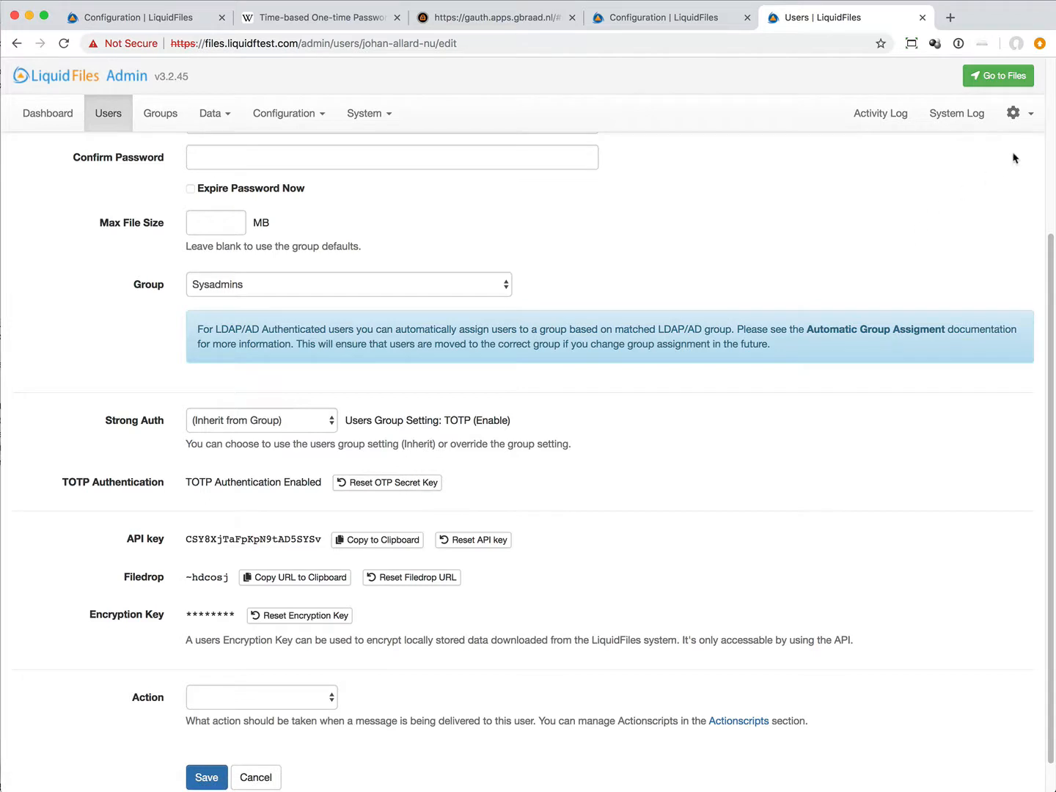
click(1019, 115)
click(958, 149)
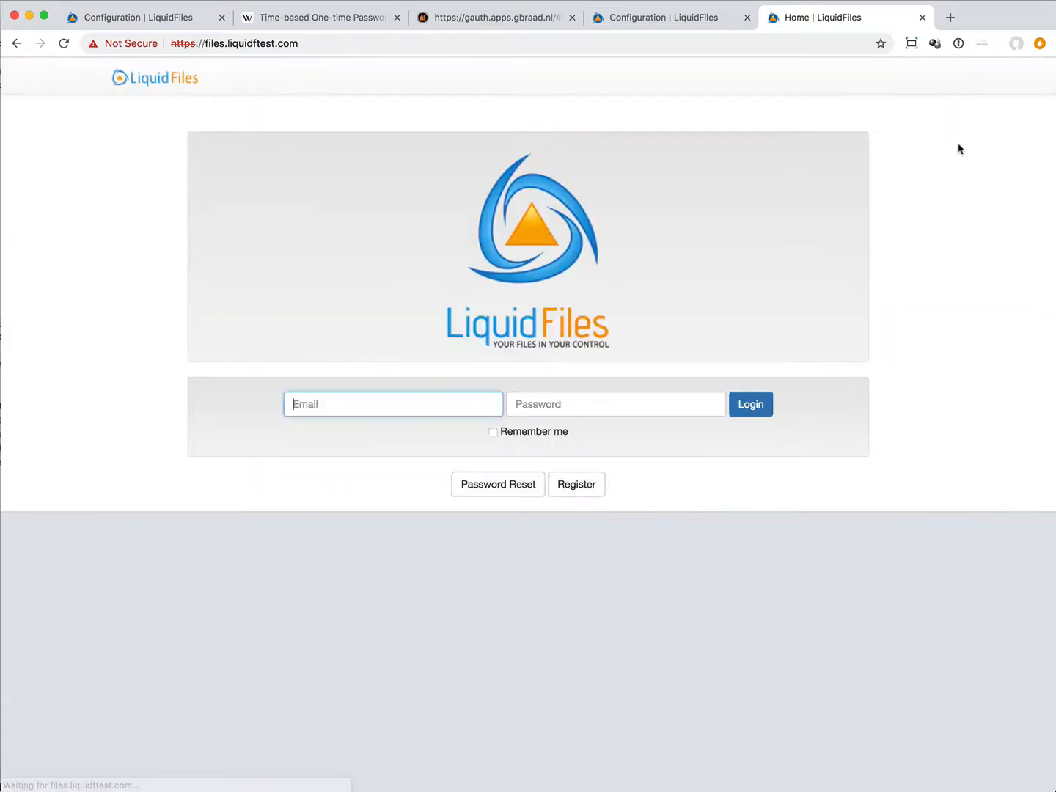
Step: Try to log in to LiquidFiles with the administrator's e-mail address and the account password
text(joh)
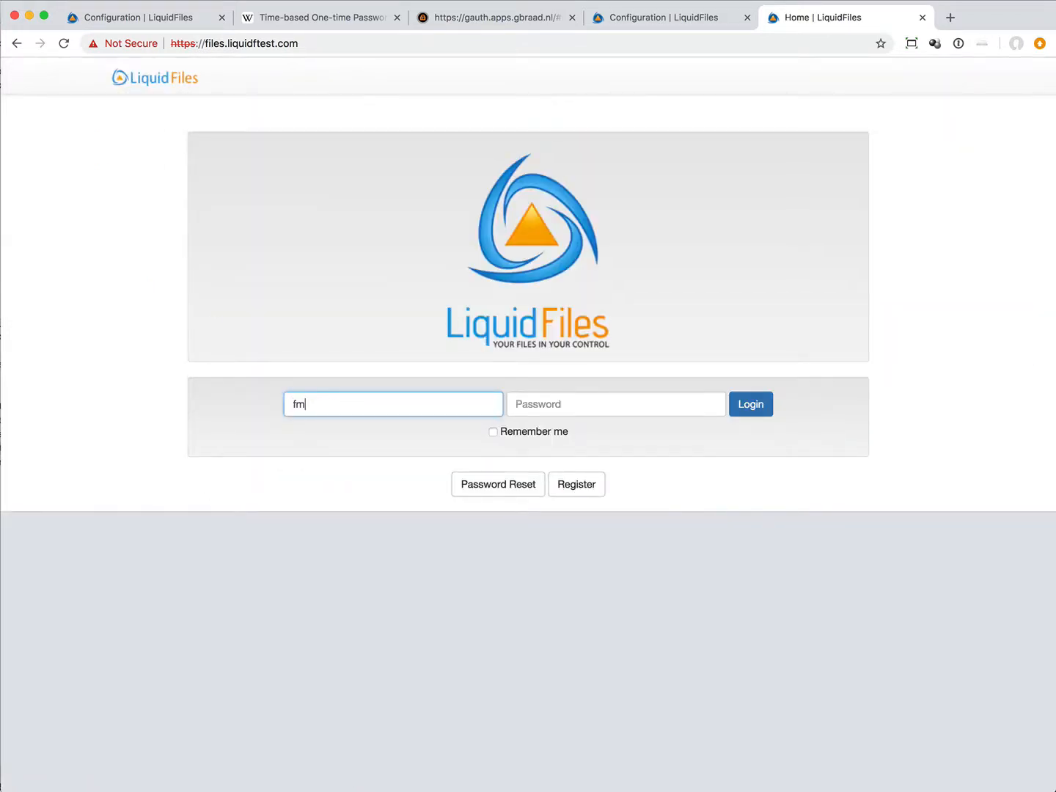
key(BackSpace)
key(BackSpace)
key(BackSpace)
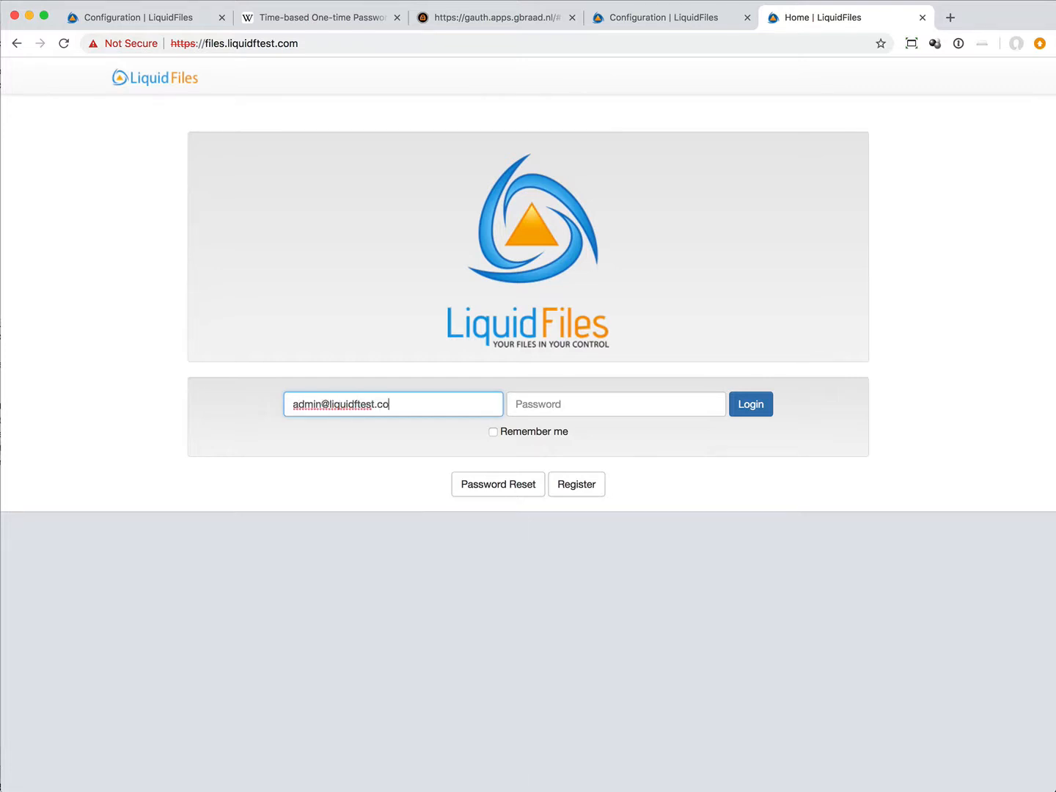
key(Tab)
text(•)
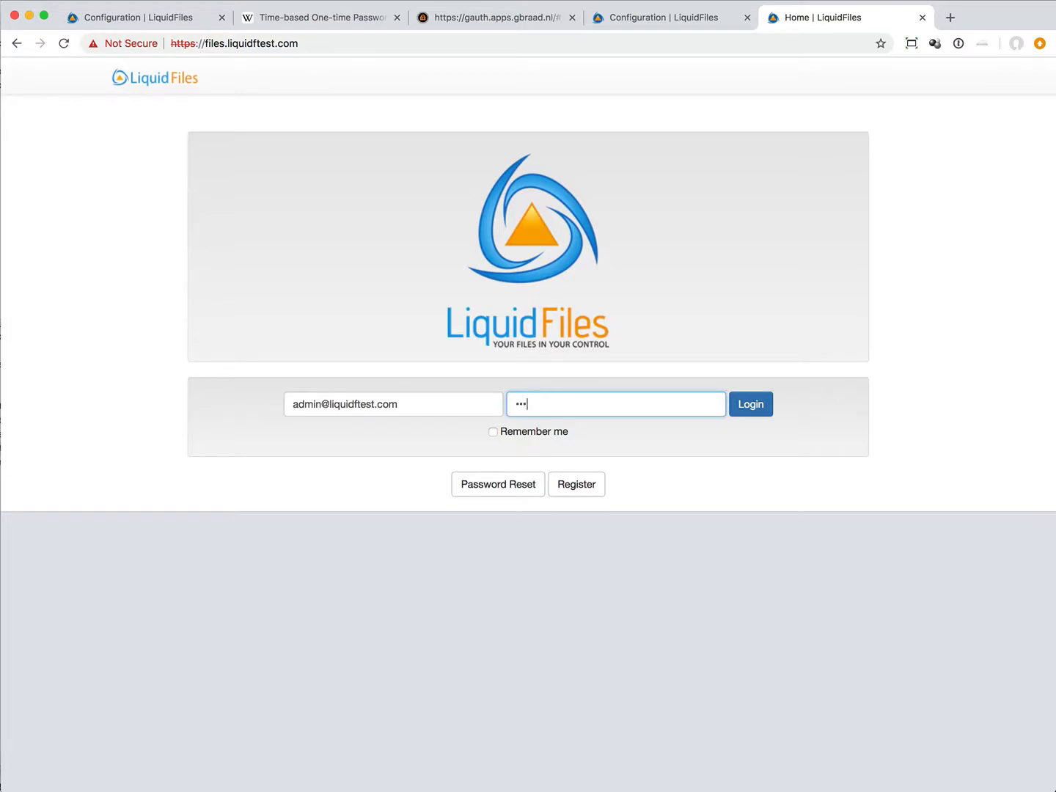
key(Return)
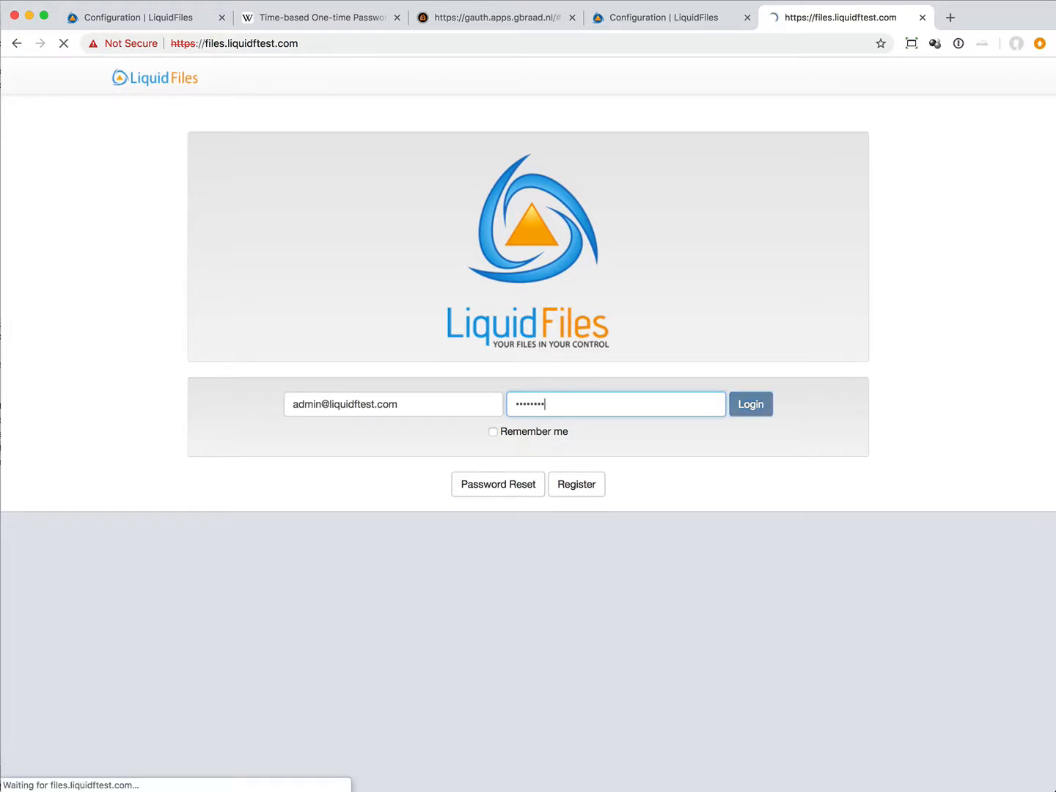
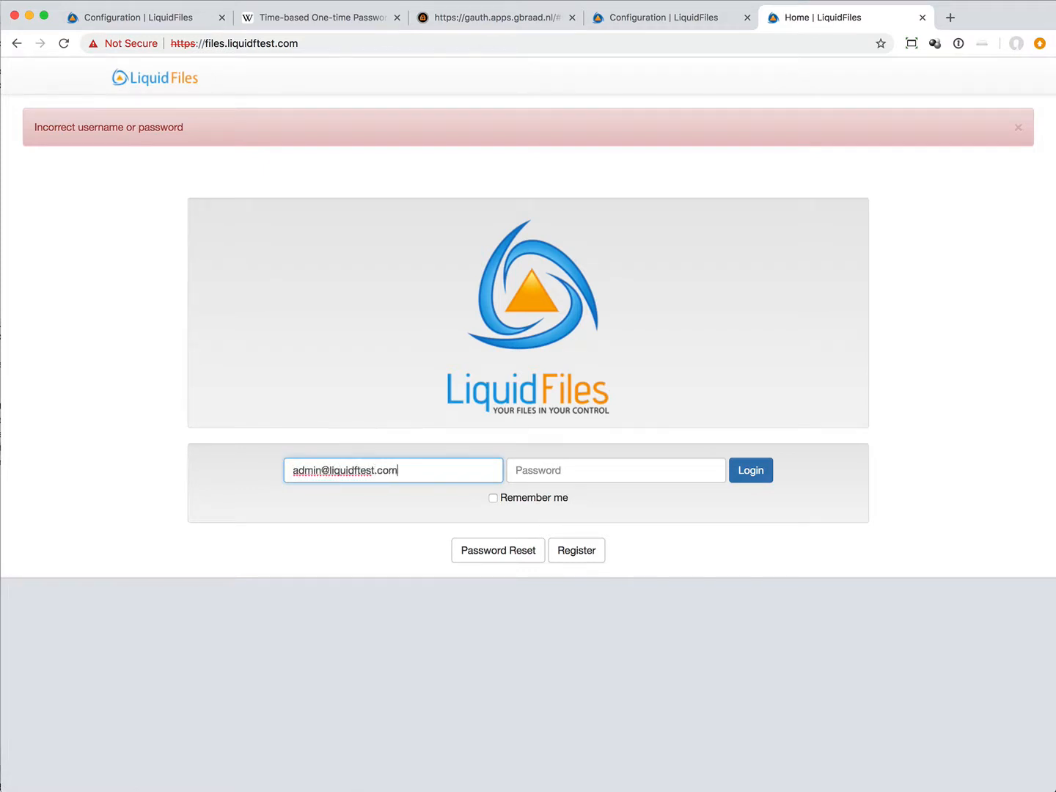
Step: Re-enter the administrator's e-mail address and account password and submit the login form again
key(Tab)
text(•)
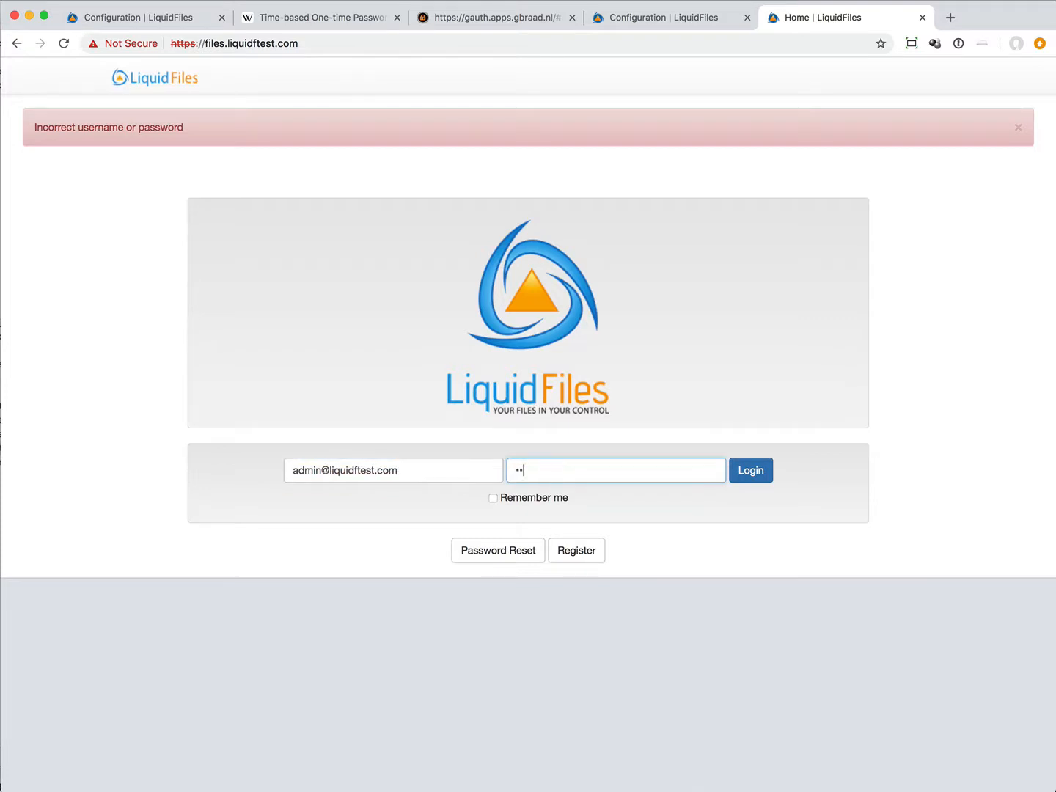
key(Return)
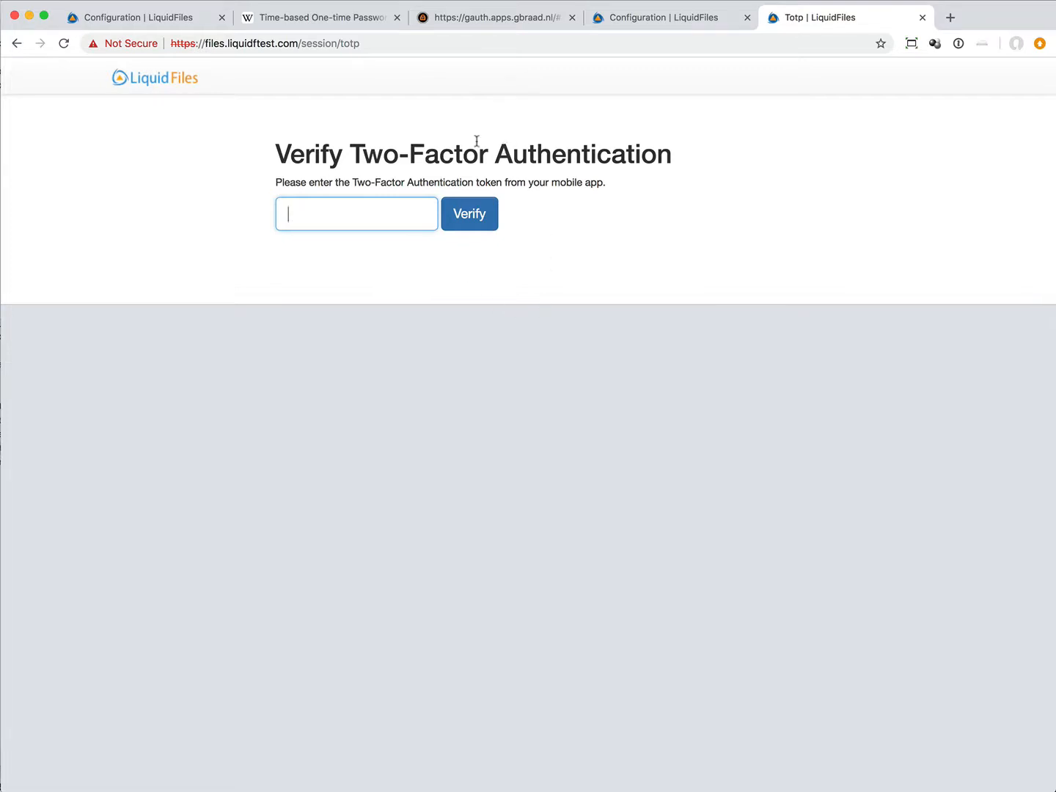
Step: Copy the current one-time code from the web authenticator and submit it as the two-factor token to complete the login
click(492, 21)
right_click(74, 163)
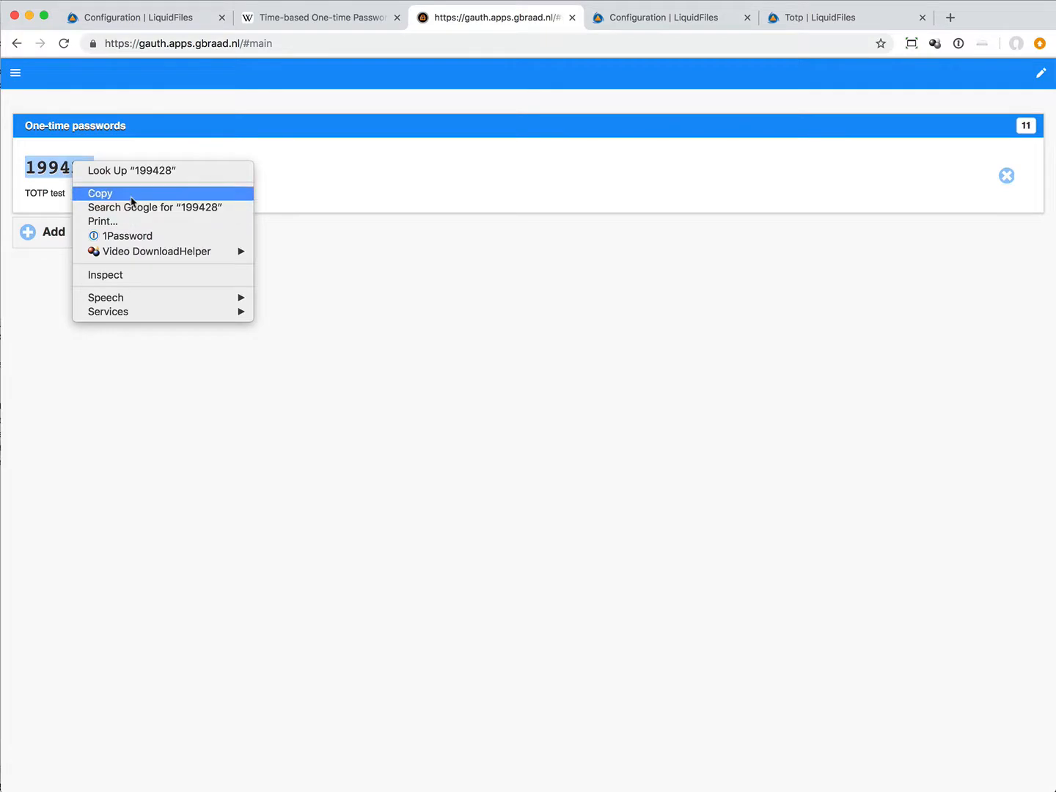
click(132, 193)
click(850, 27)
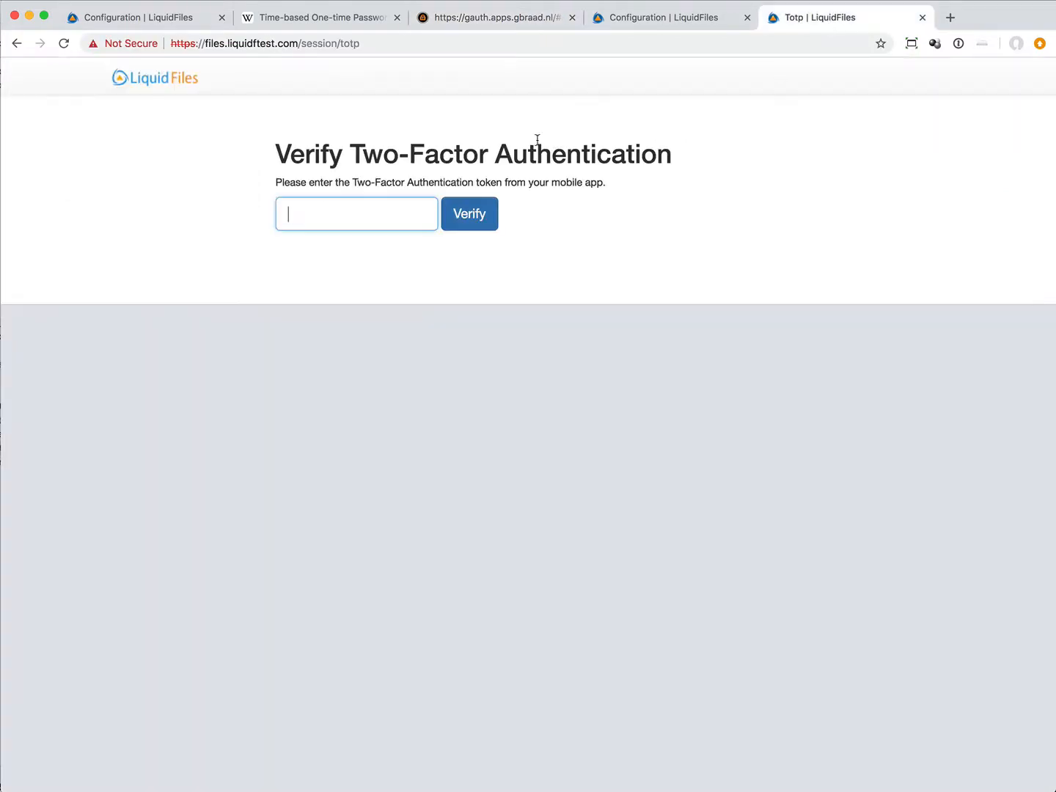
right_click(323, 216)
click(365, 309)
click(456, 224)
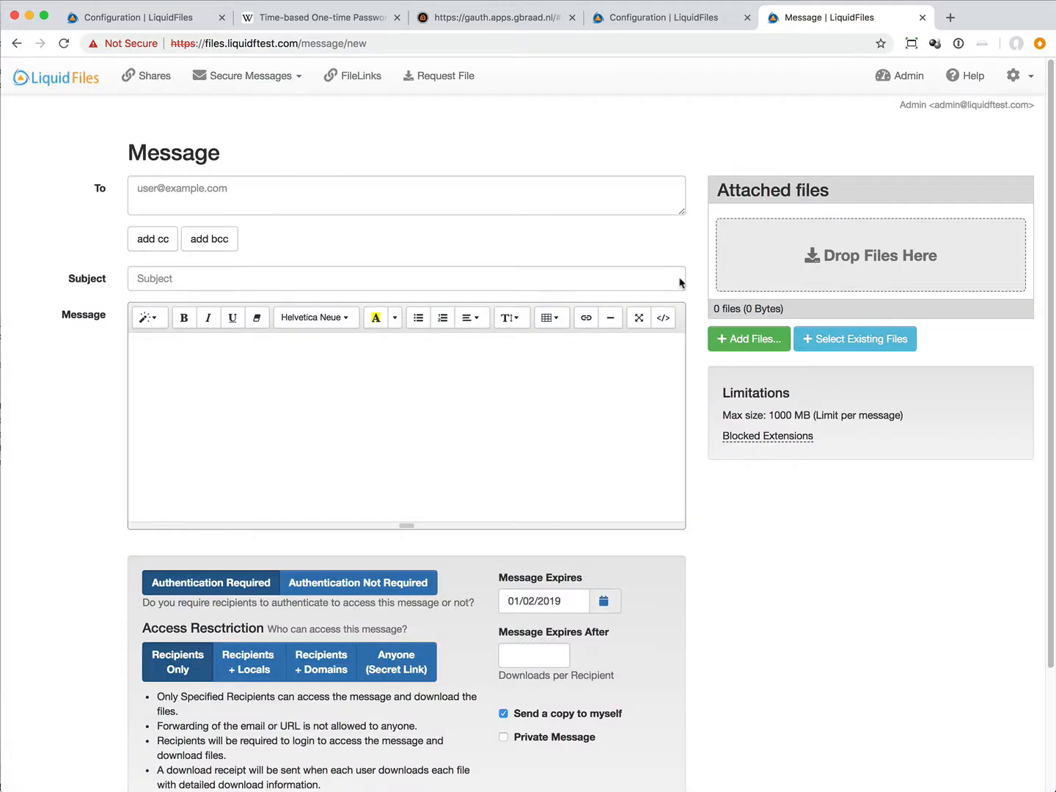
Step: Open the Local Users group for editing in the LiquidFiles admin area
click(882, 78)
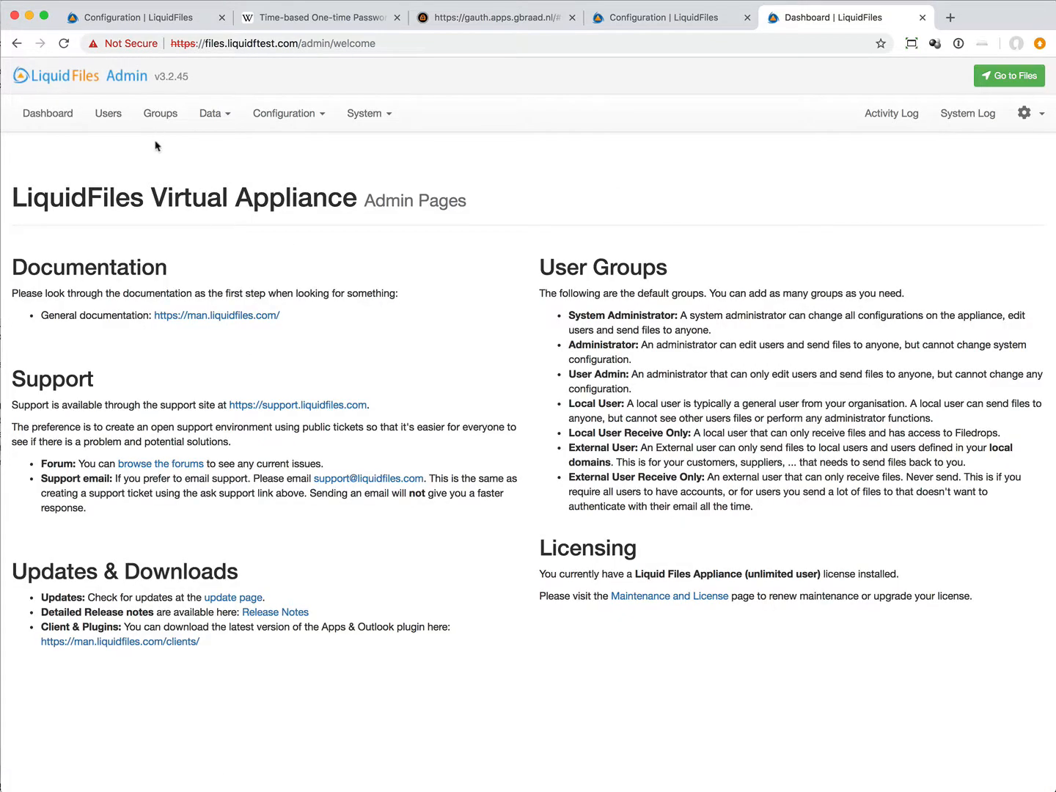
click(159, 114)
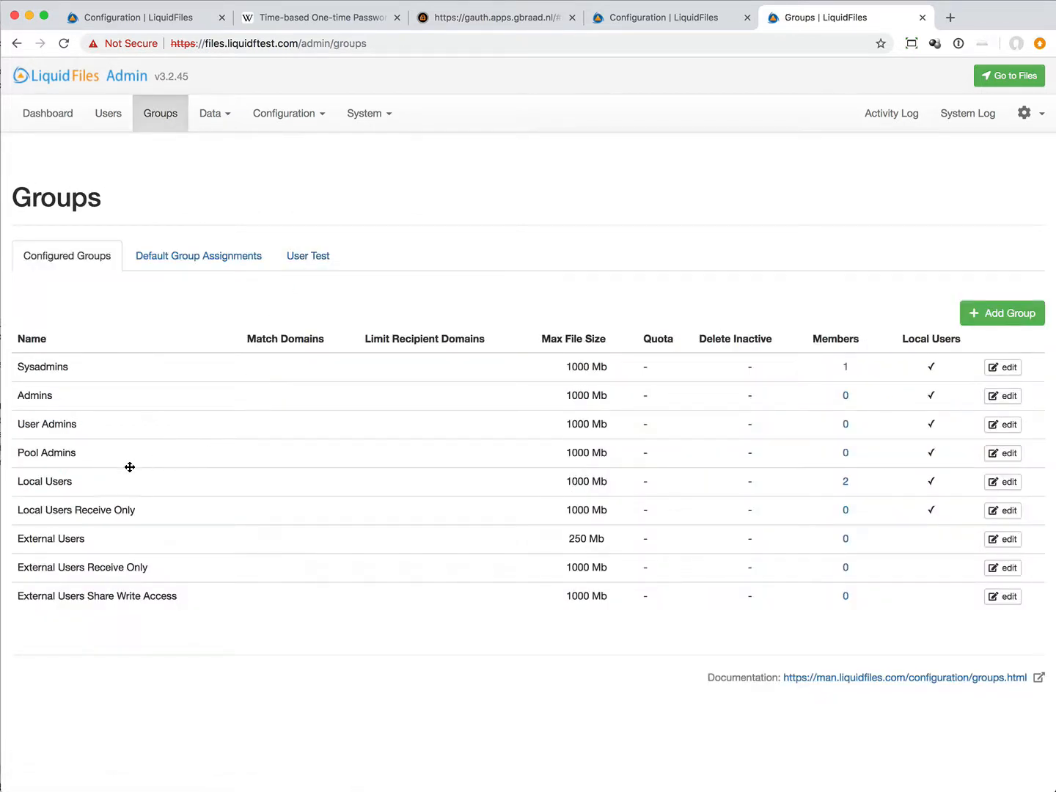
click(1005, 484)
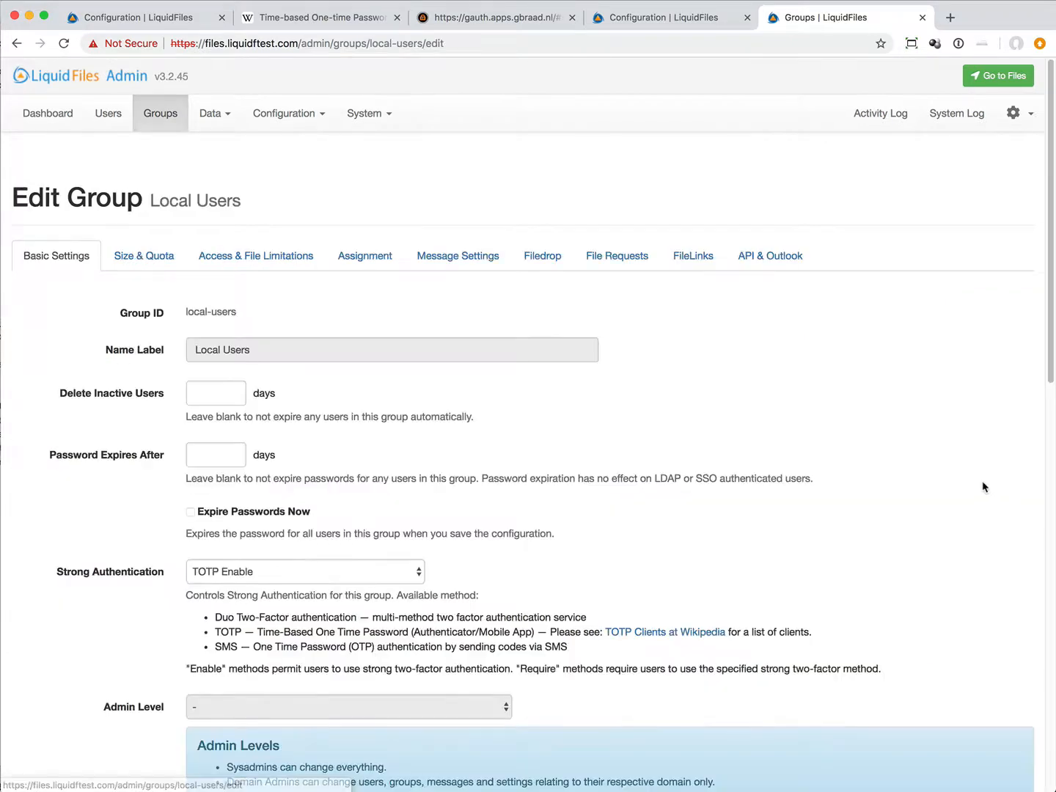
Step: Check the Local Users group's strong authentication setting and open the administrator's own Two-Factor Authentication account settings
scroll(706, 463, down, 3)
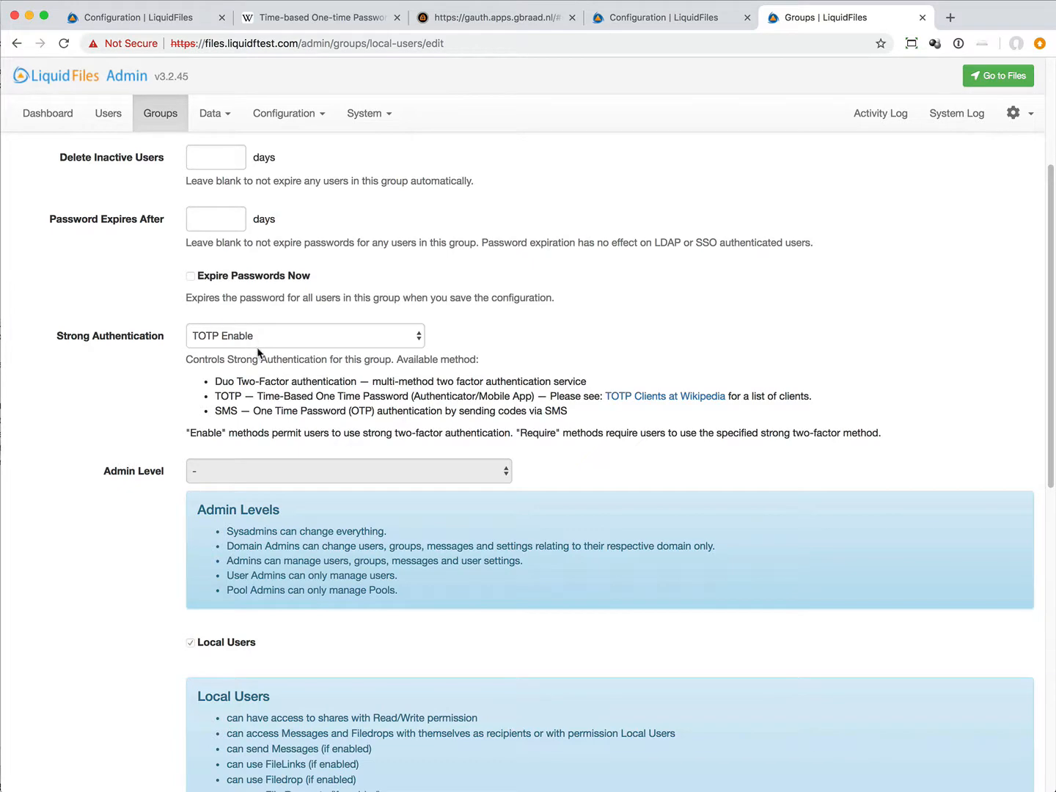
scroll(459, 379, up, 3)
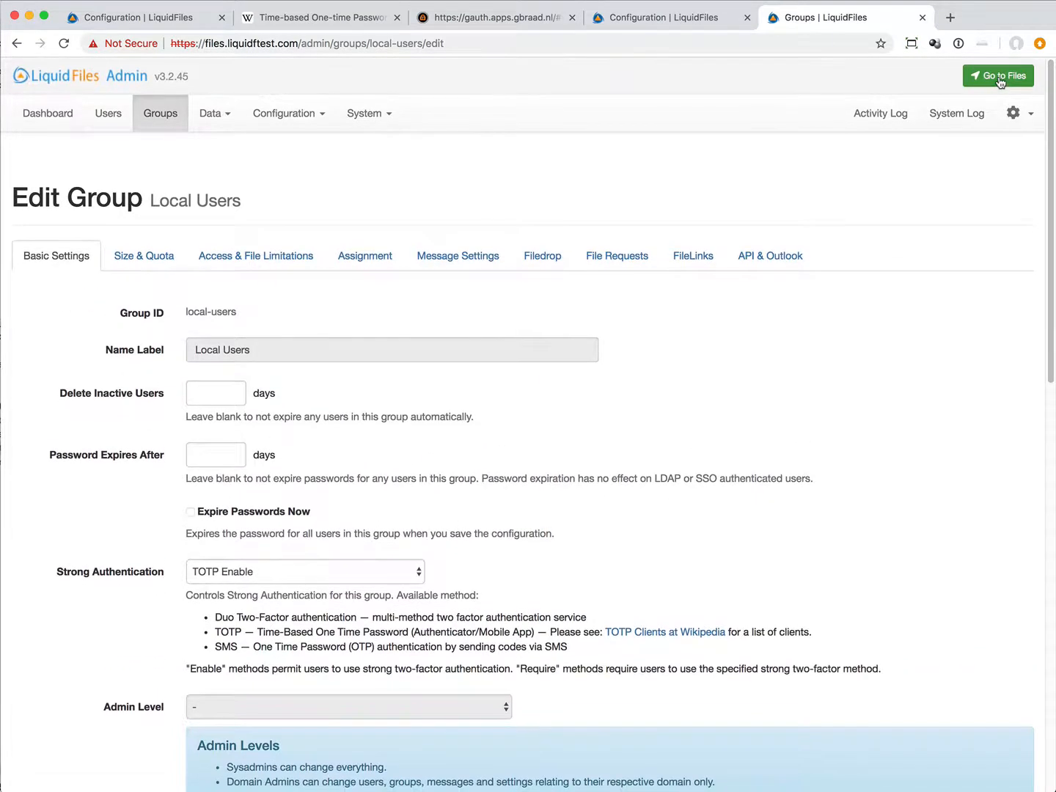
click(1020, 79)
click(949, 107)
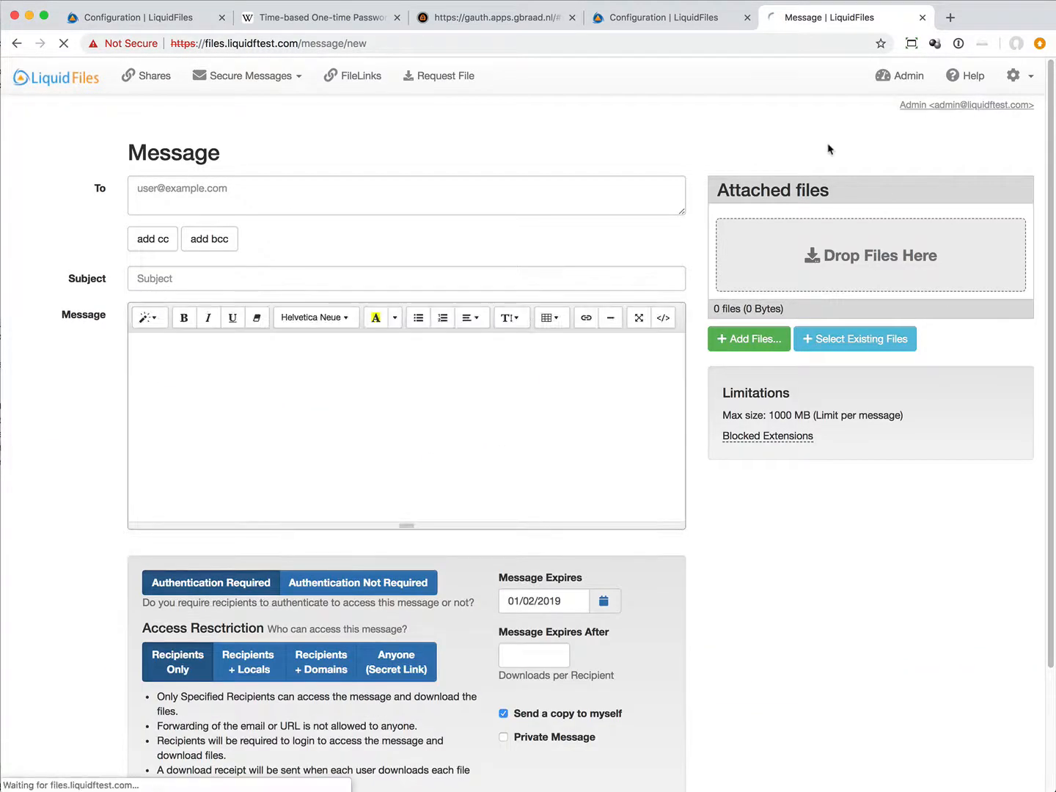
click(286, 209)
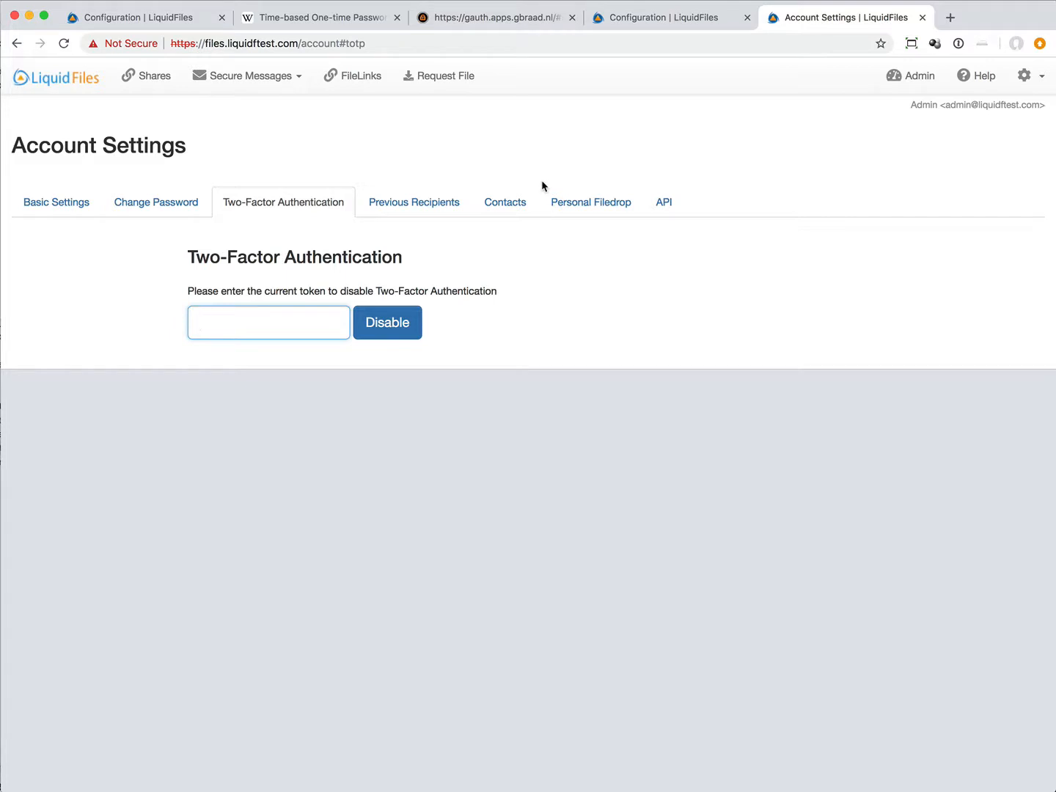
Step: Copy the current one-time code from the web authenticator and submit it to disable the account's Two-Factor Authentication
click(514, 17)
right_click(73, 158)
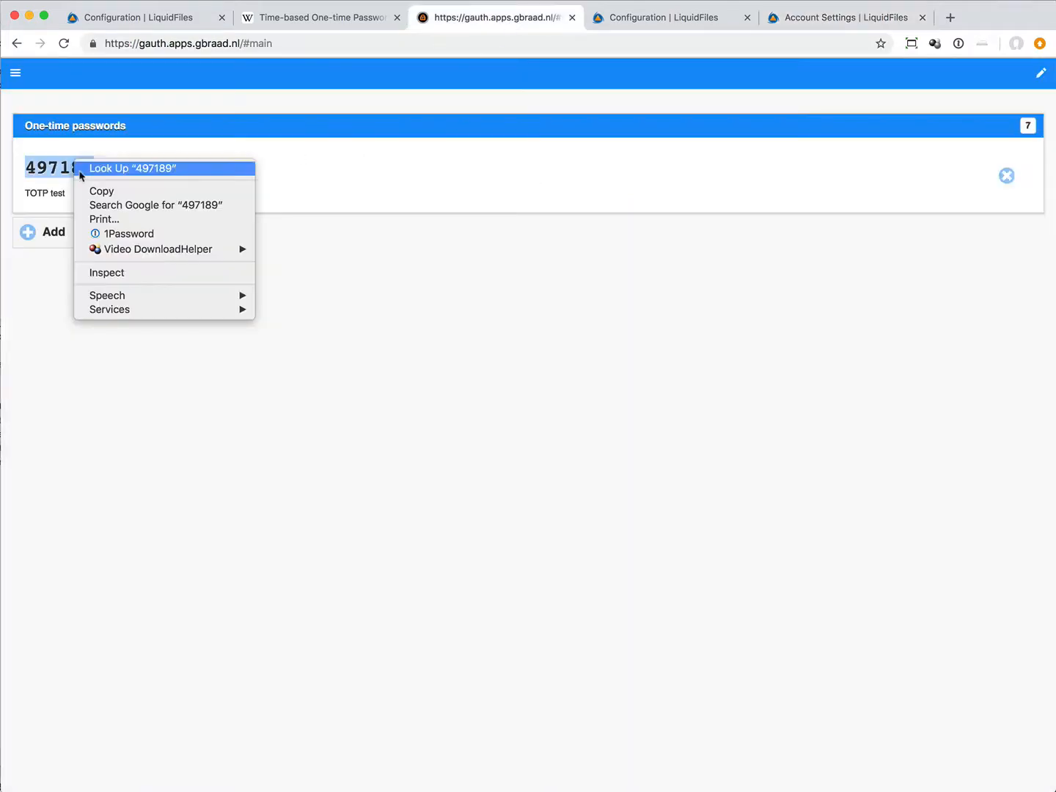
click(110, 192)
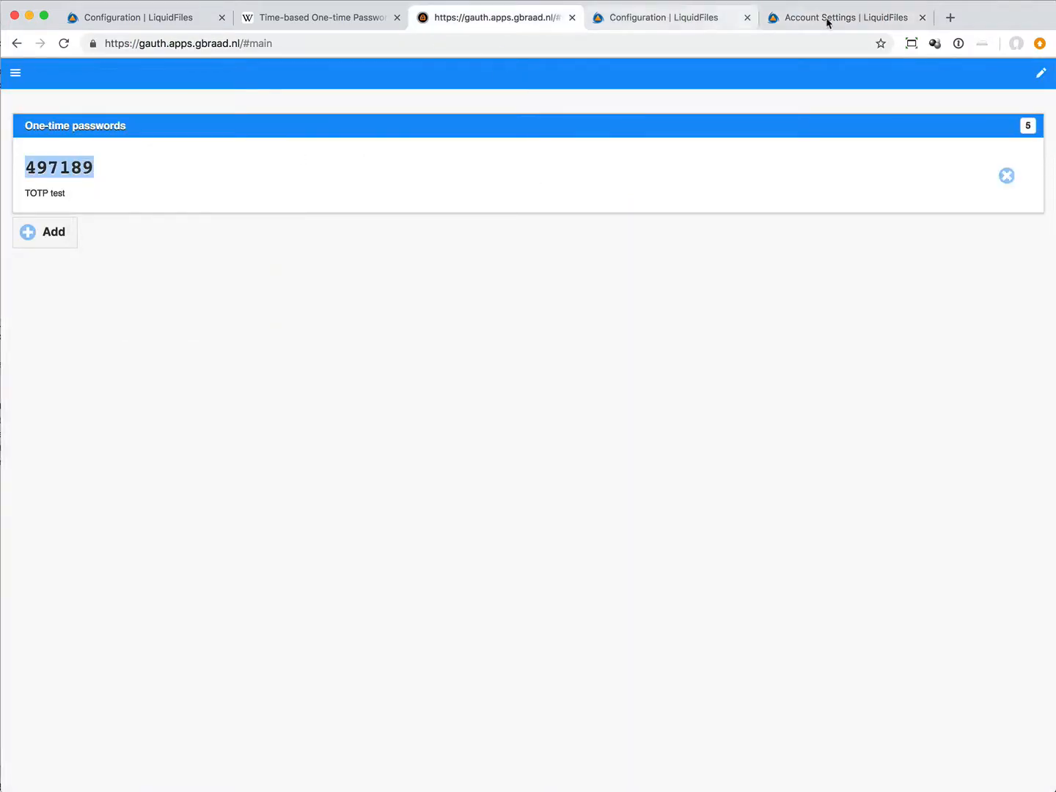
click(827, 18)
right_click(234, 320)
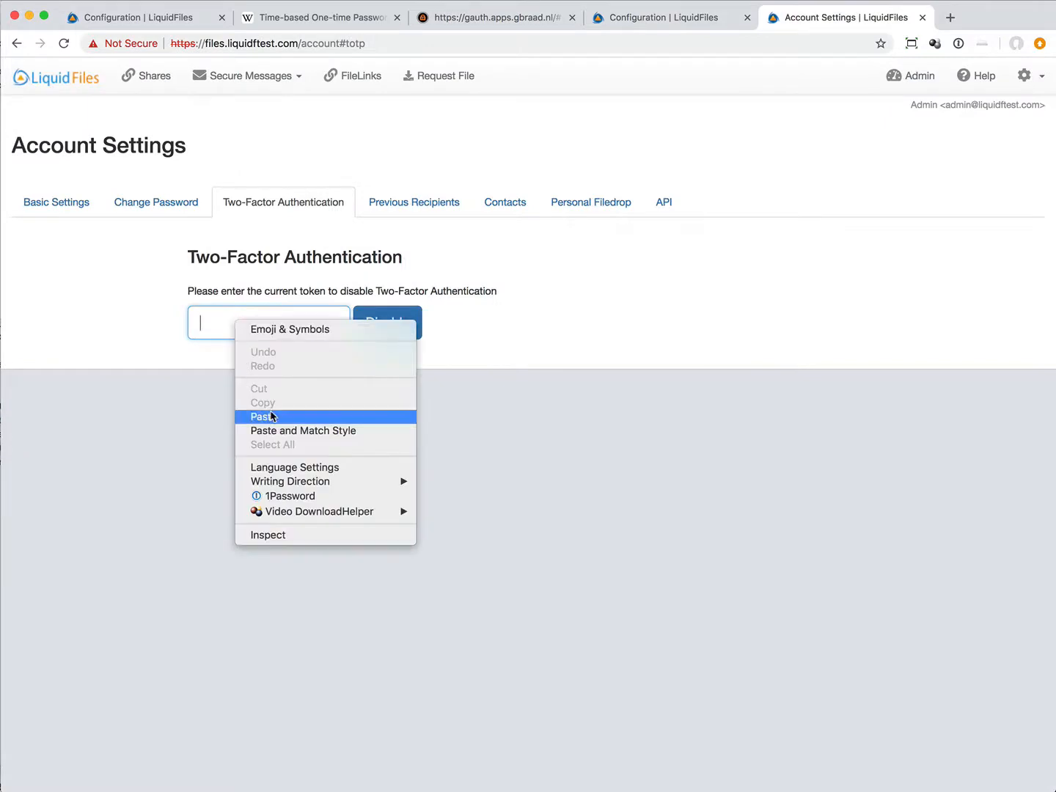
click(269, 415)
click(398, 324)
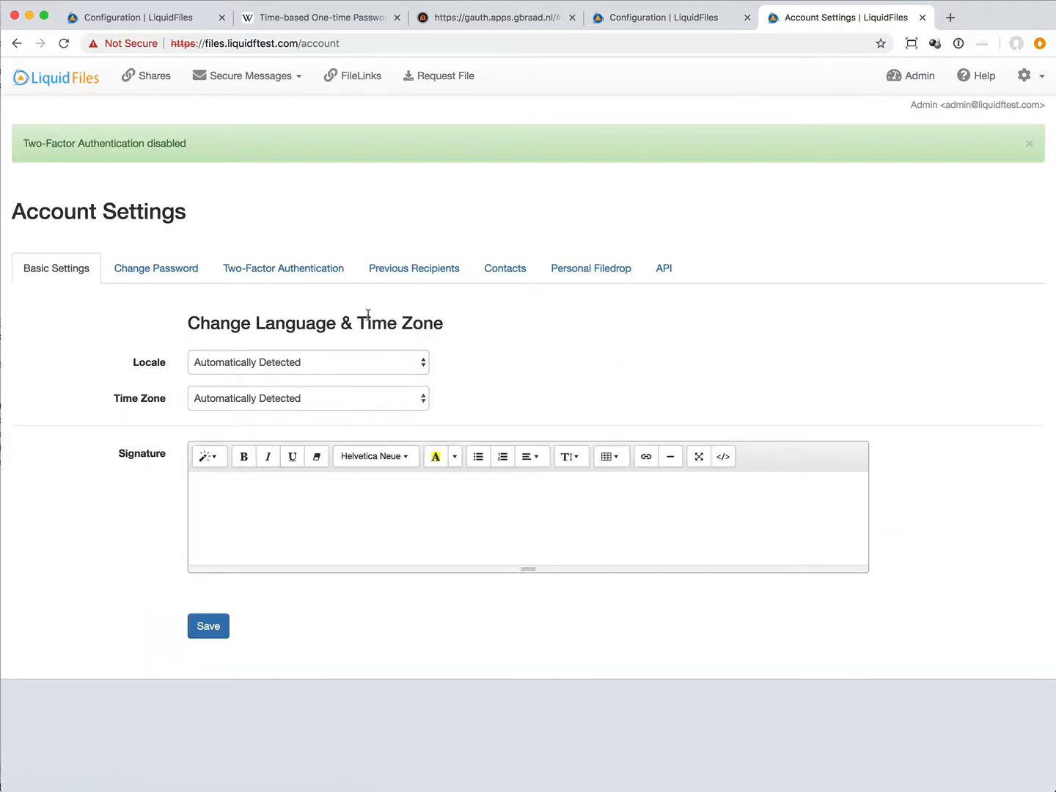
Step: Reopen the Two-Factor Authentication setup and copy the secret key for configuring the authenticator app
click(314, 274)
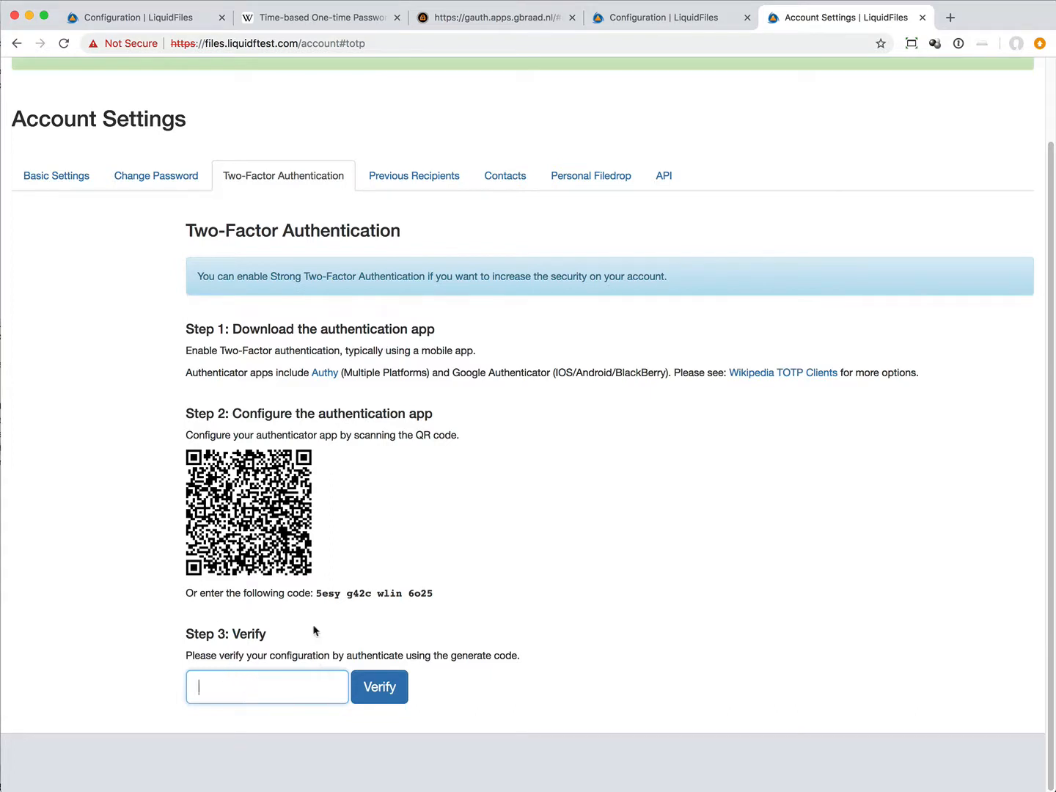
drag(316, 592, 411, 588)
right_click(411, 587)
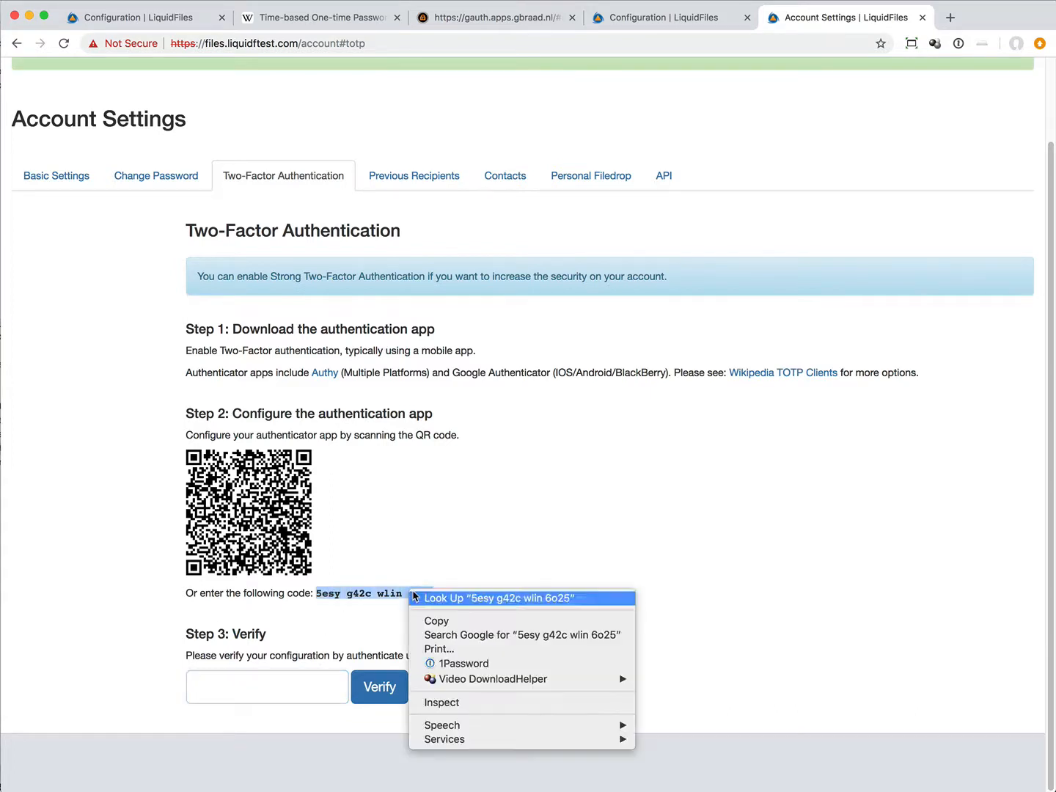
click(434, 620)
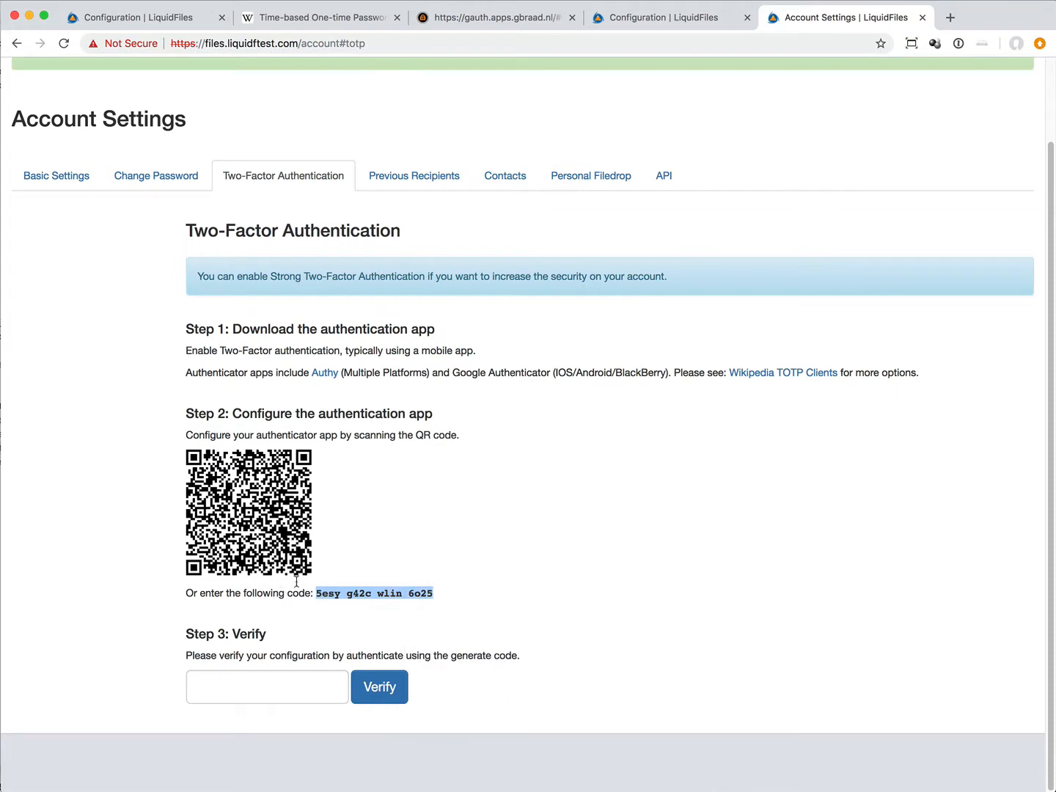
Step: Switch to the web authenticator, delete the TOTP test account and open the form for adding a new account
click(495, 21)
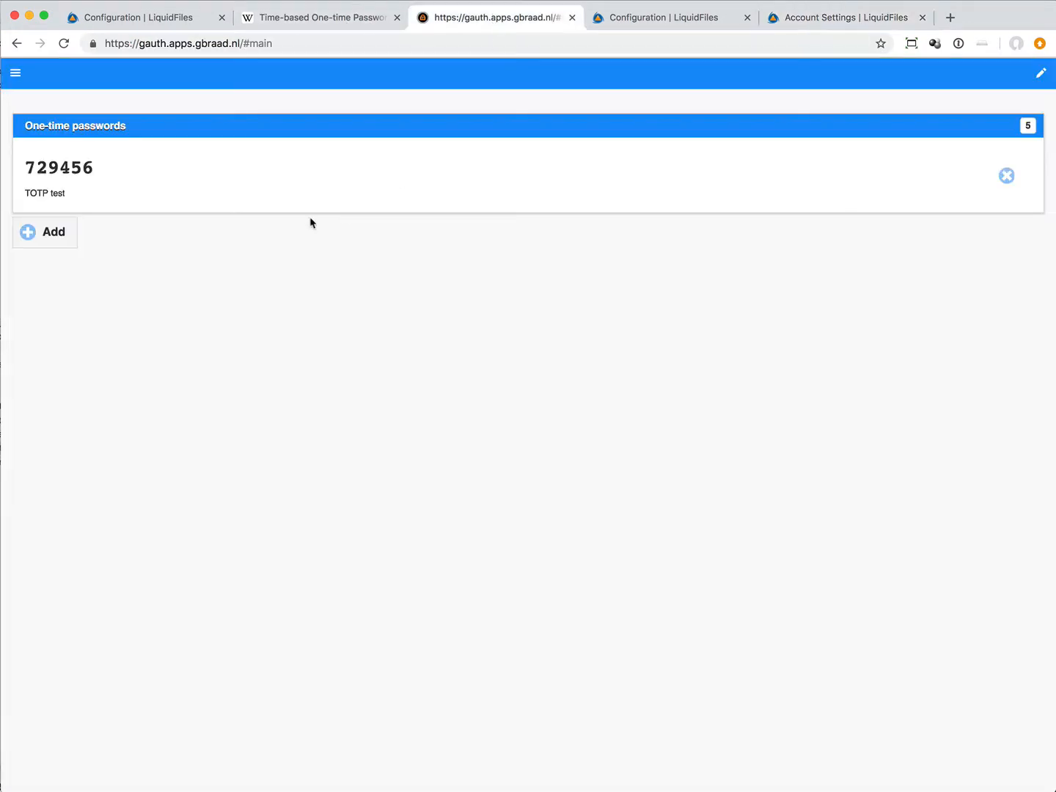
click(1007, 176)
click(45, 156)
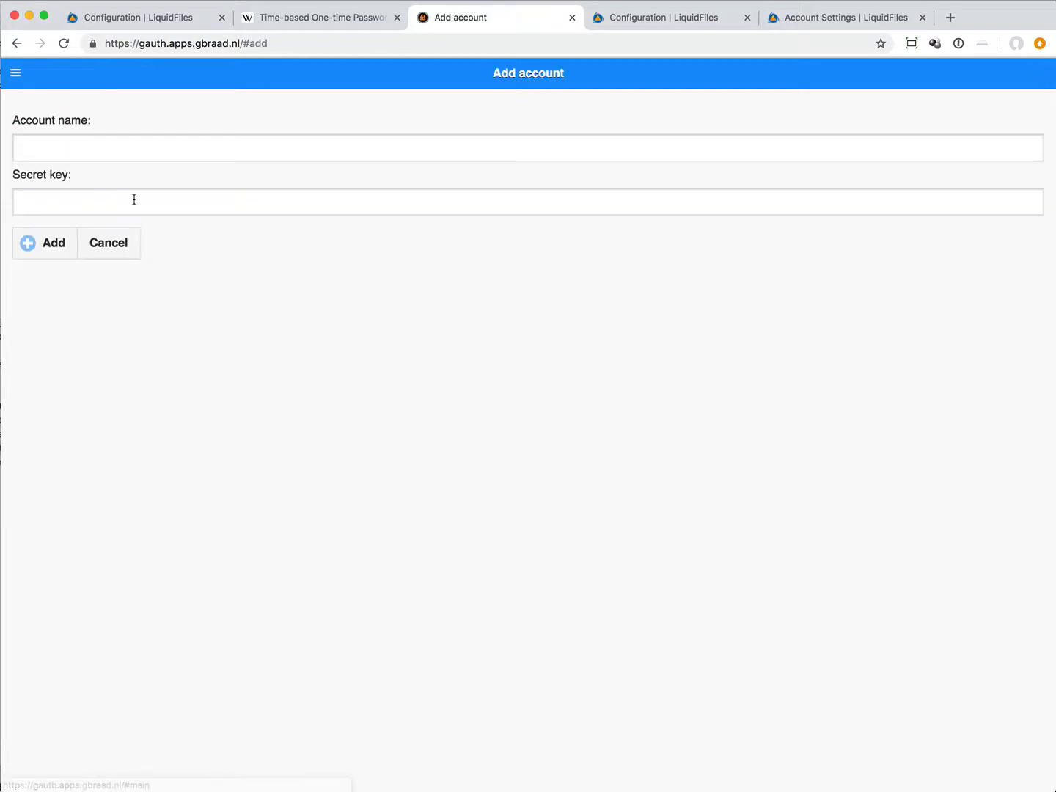
Step: Paste the copied secret key into the new authenticator account and remove all spaces from it
right_click(134, 199)
click(217, 294)
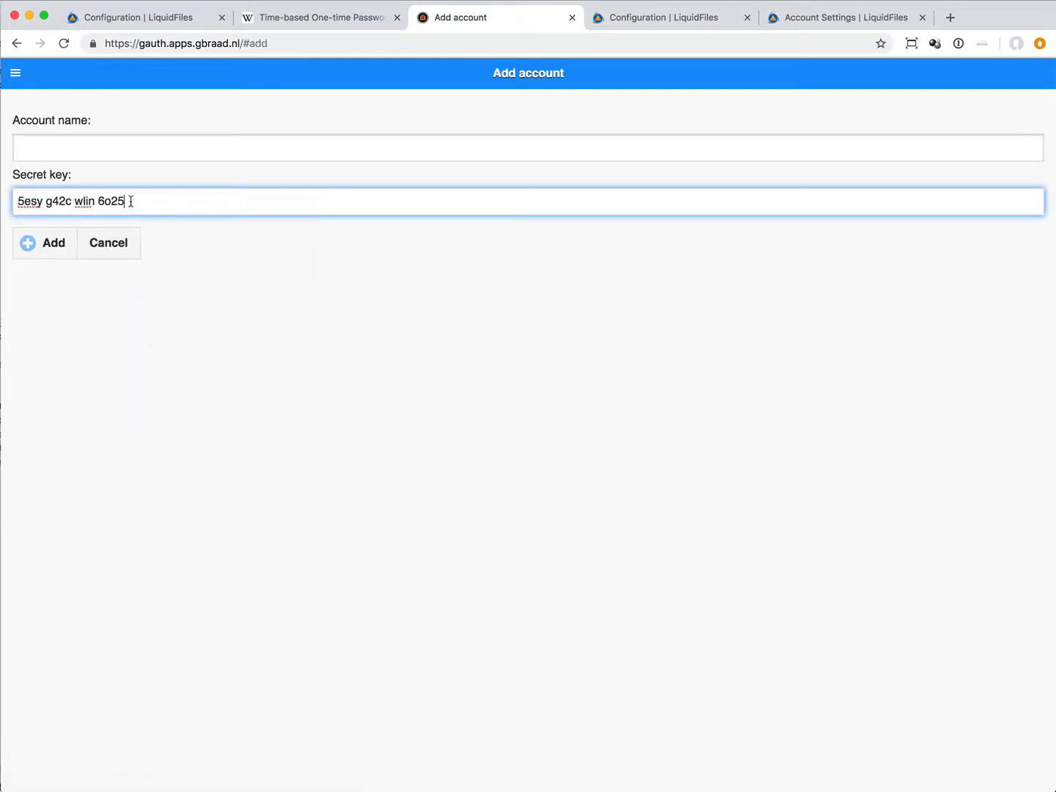
key(Left)
key(Left)
key(Left)
key(Left)
key(BackSpace)
key(Left)
key(BackSpace)
key(Left)
key(Left)
key(Left)
key(Left)
key(BackSpace)
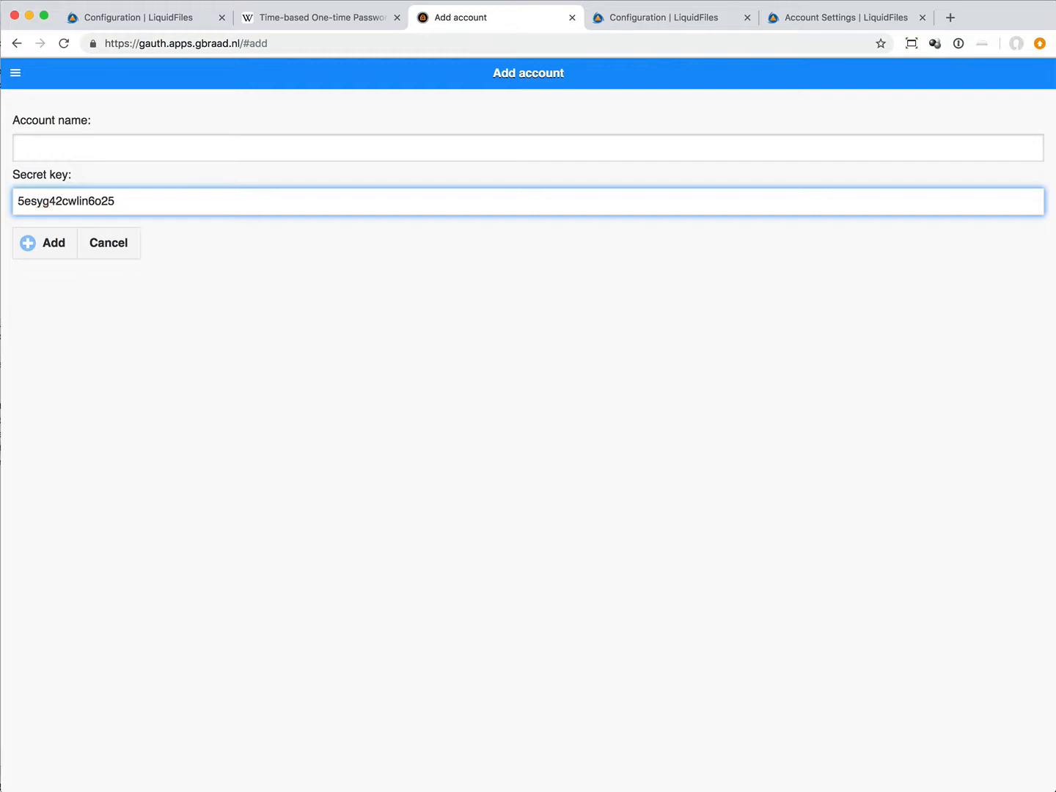
Step: Name the new authenticator account "TOTP test 2" and add it
click(220, 151)
text(TOTP test 2)
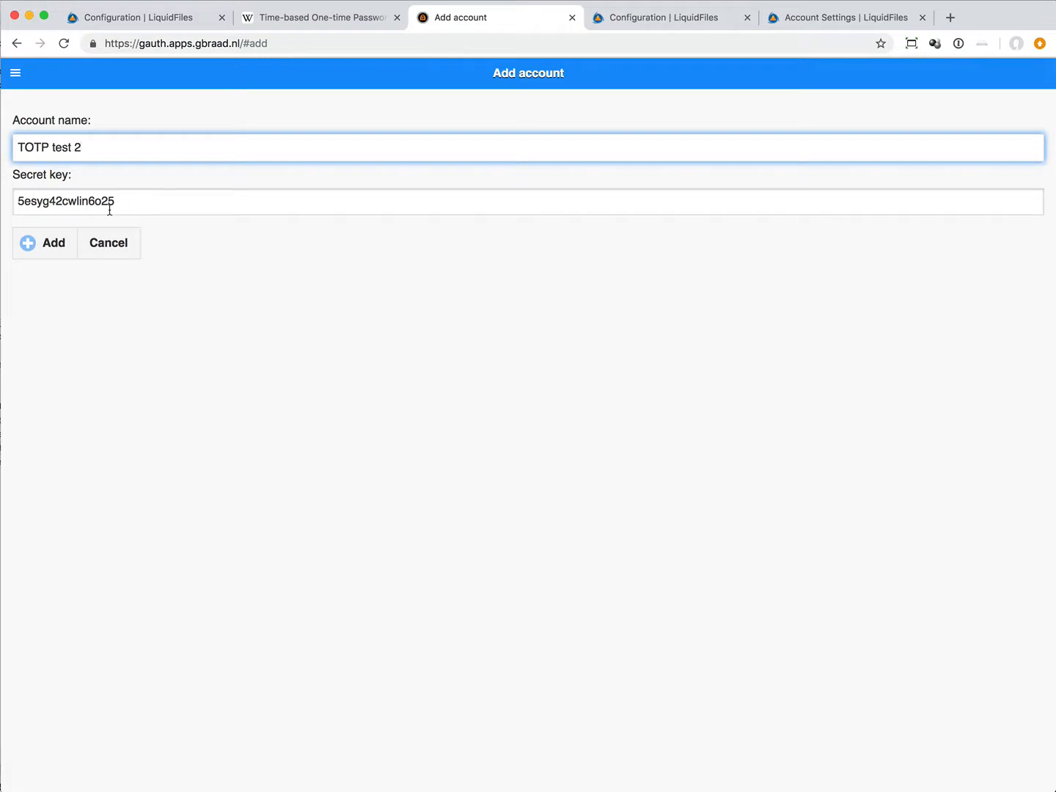
click(59, 251)
Step: Copy the TOTP test 2 one-time code and submit it in LiquidFiles to verify the Two-Factor Authentication configuration
right_click(74, 167)
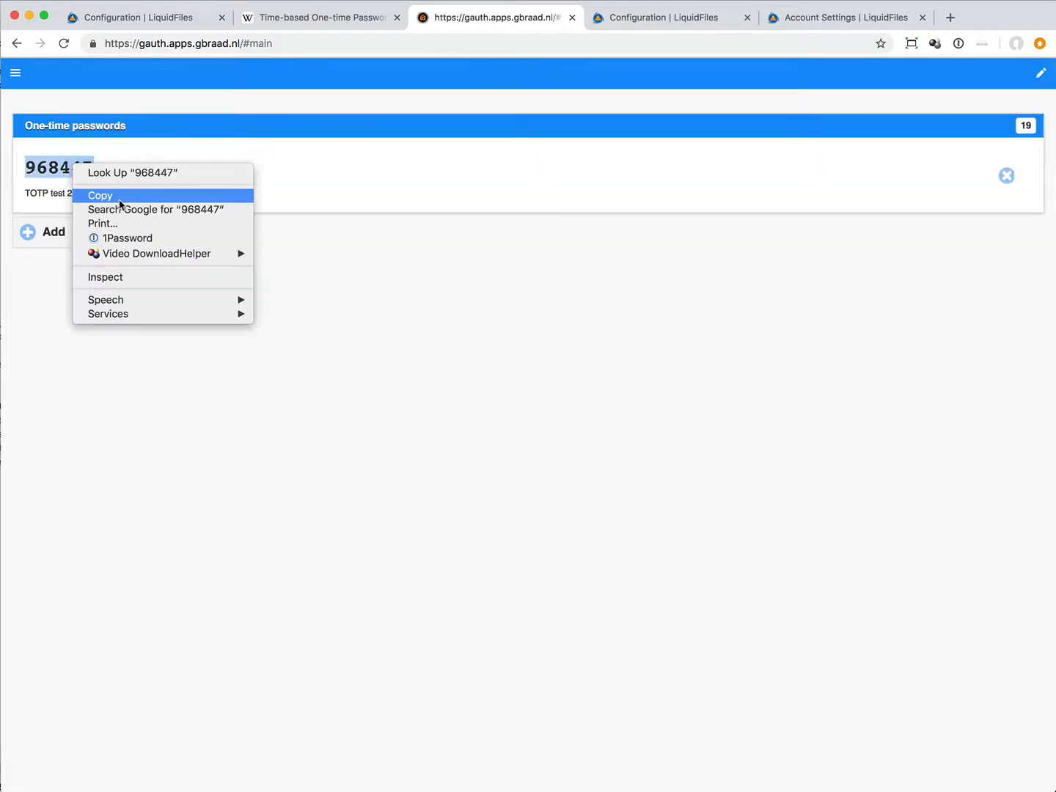
click(121, 195)
click(822, 23)
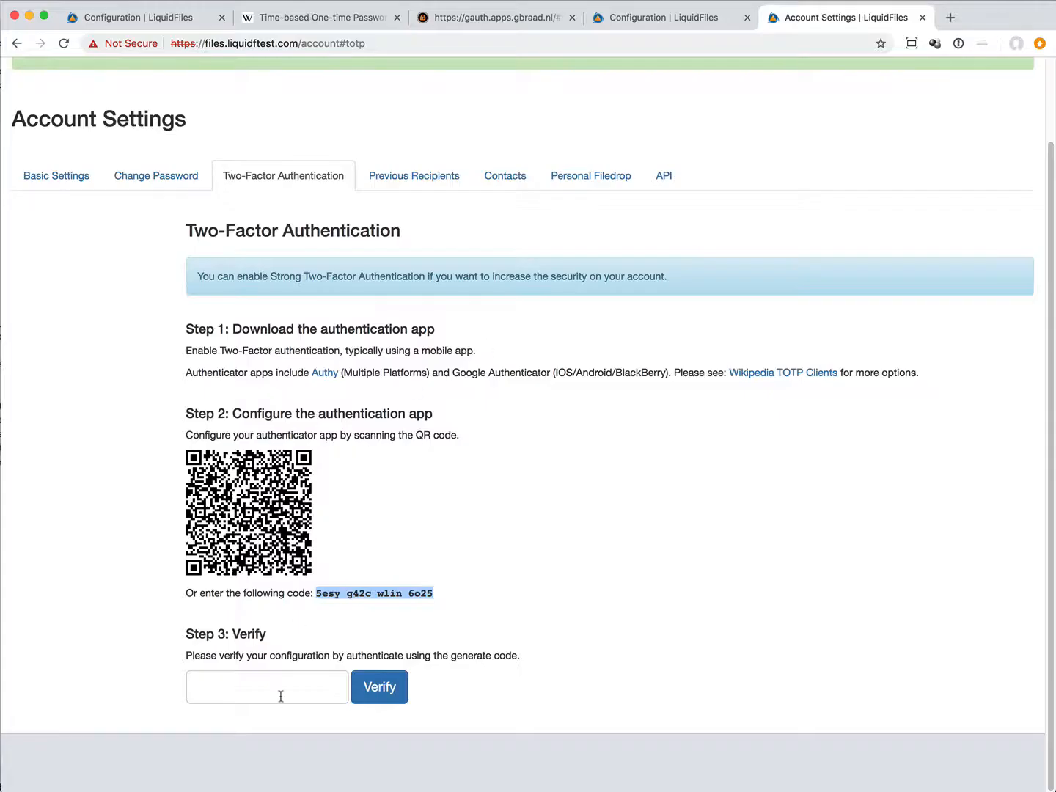
right_click(274, 692)
click(341, 782)
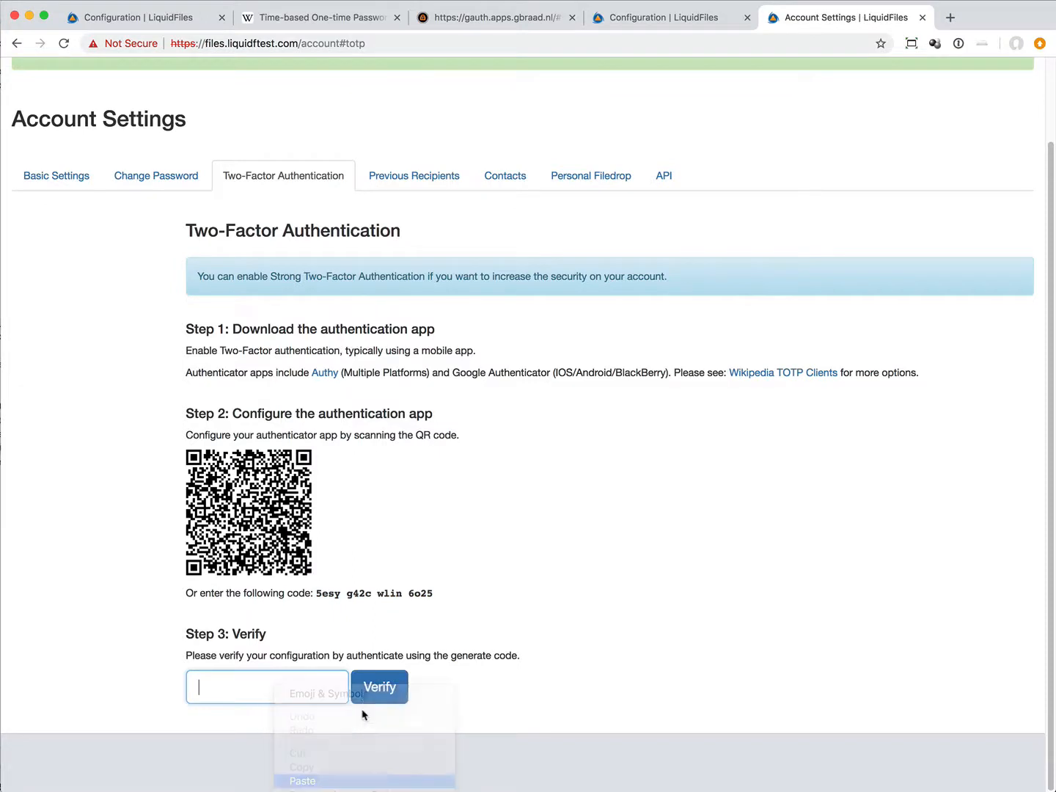
click(382, 686)
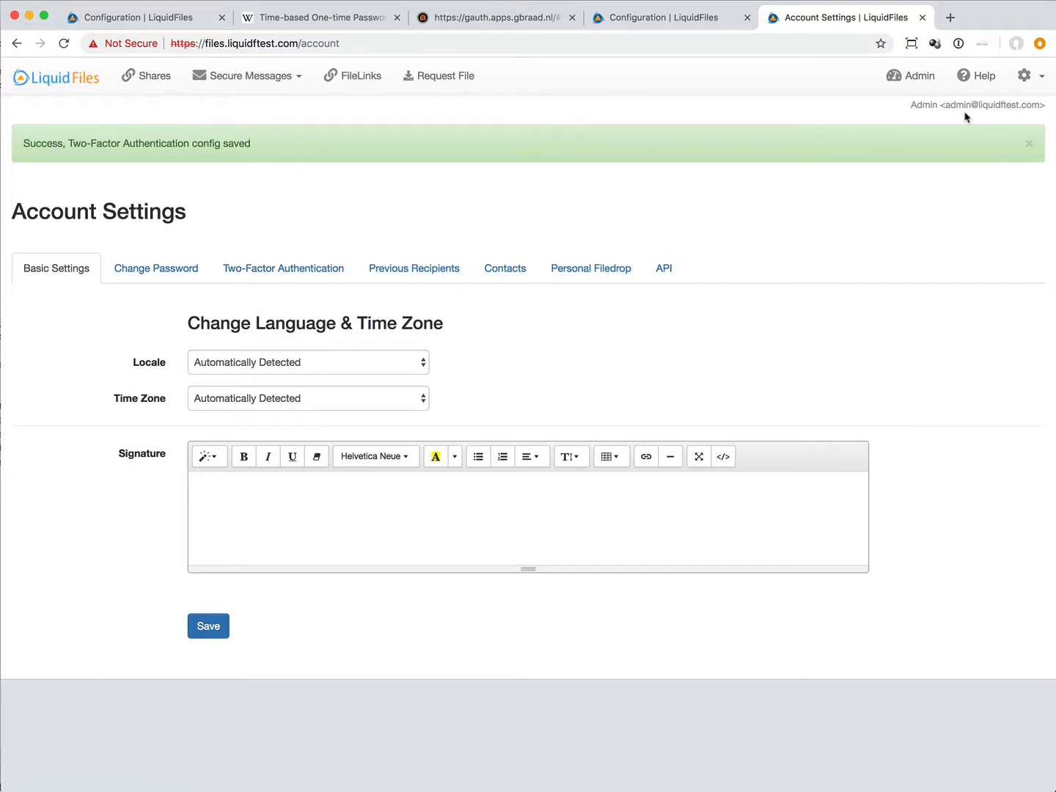
Step: Go to the admin area's user list and open the Admin user for editing
click(911, 76)
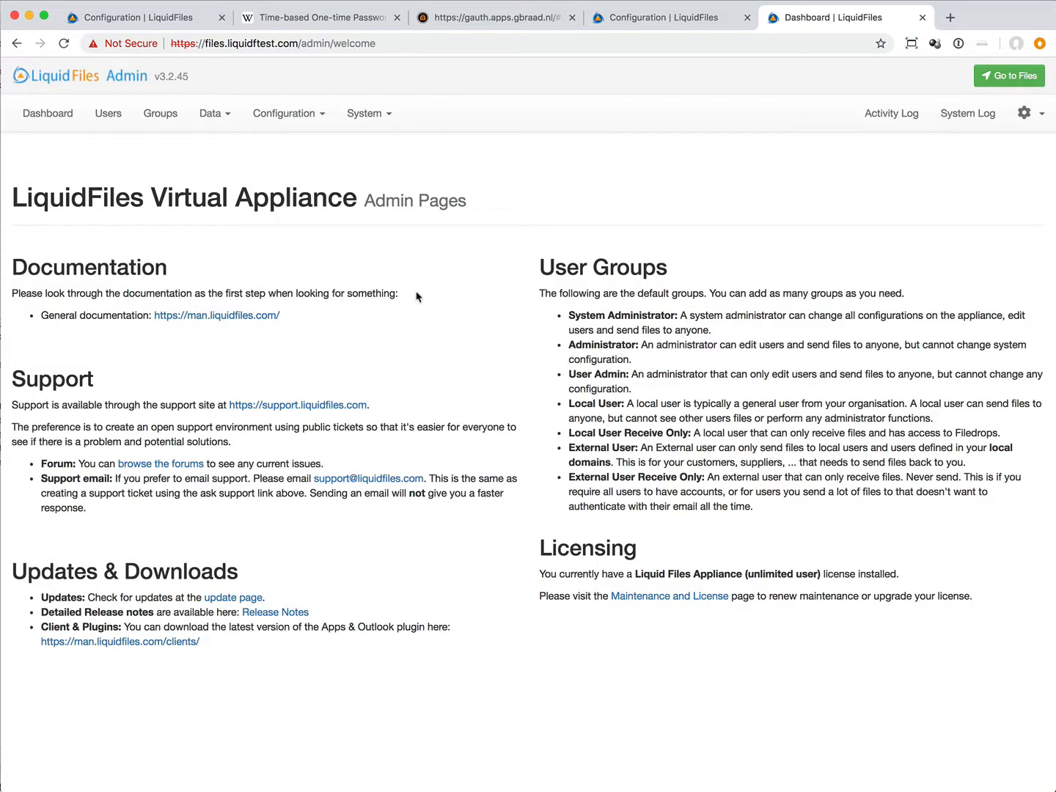
click(170, 111)
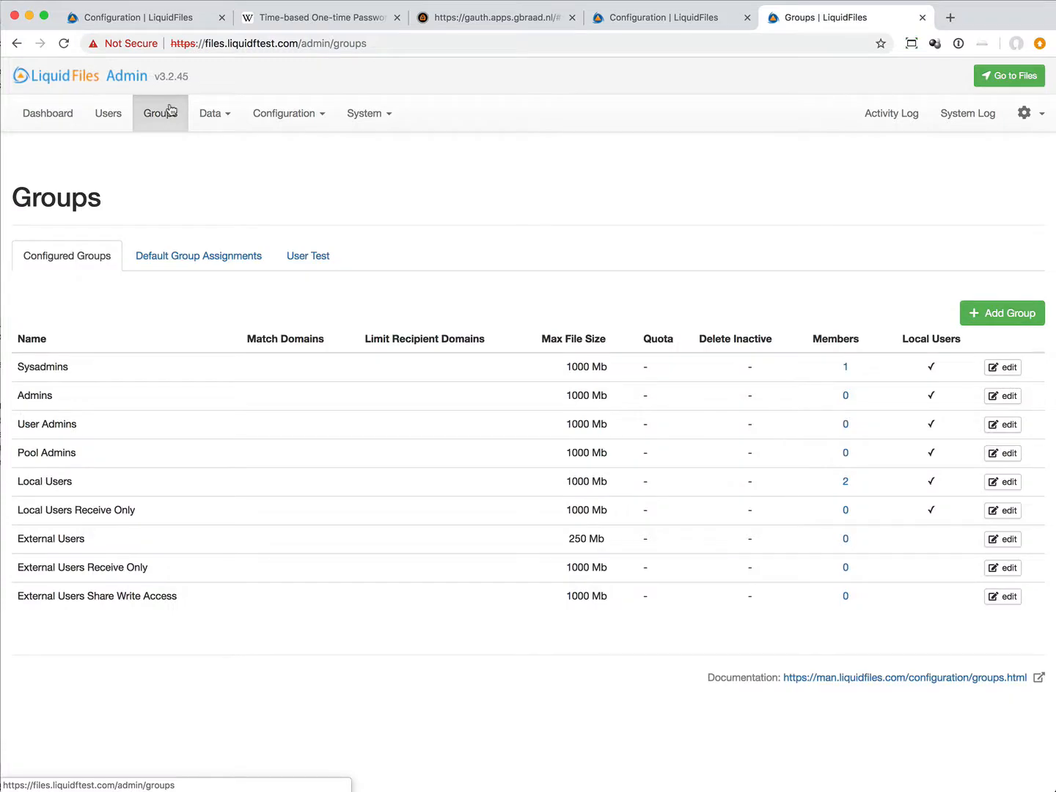
click(107, 112)
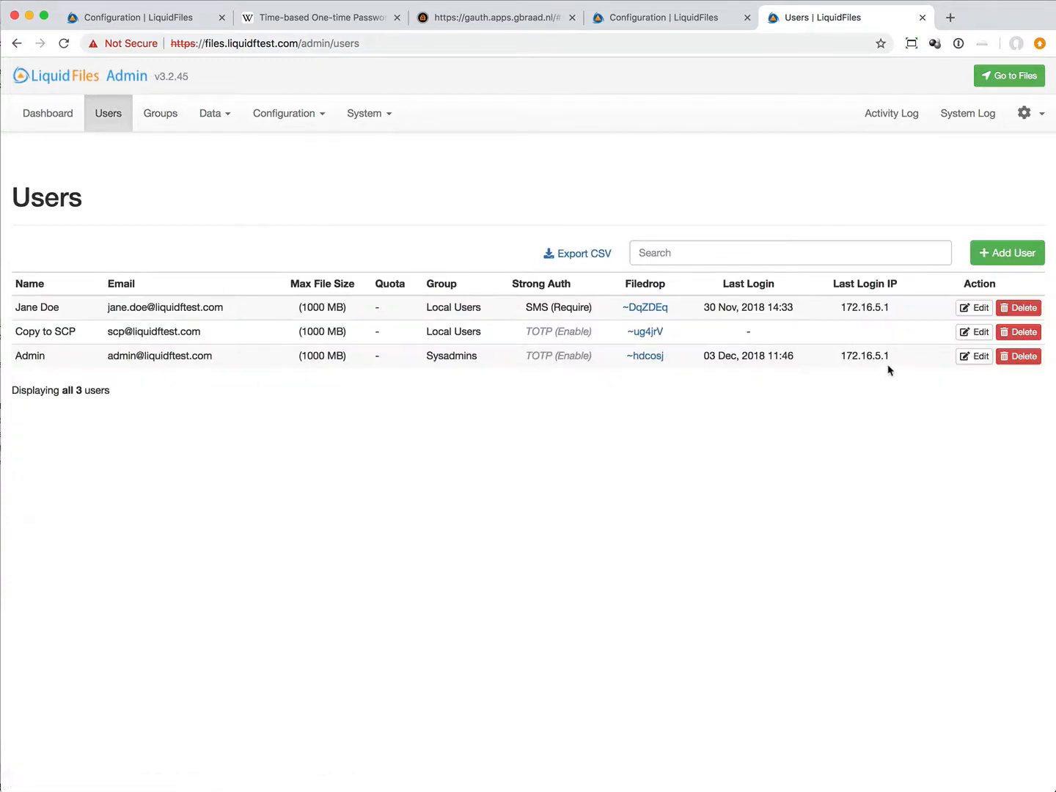
click(967, 357)
Step: Set the Admin user's Strong Auth option to TOTP Require
scroll(368, 538, down, 3)
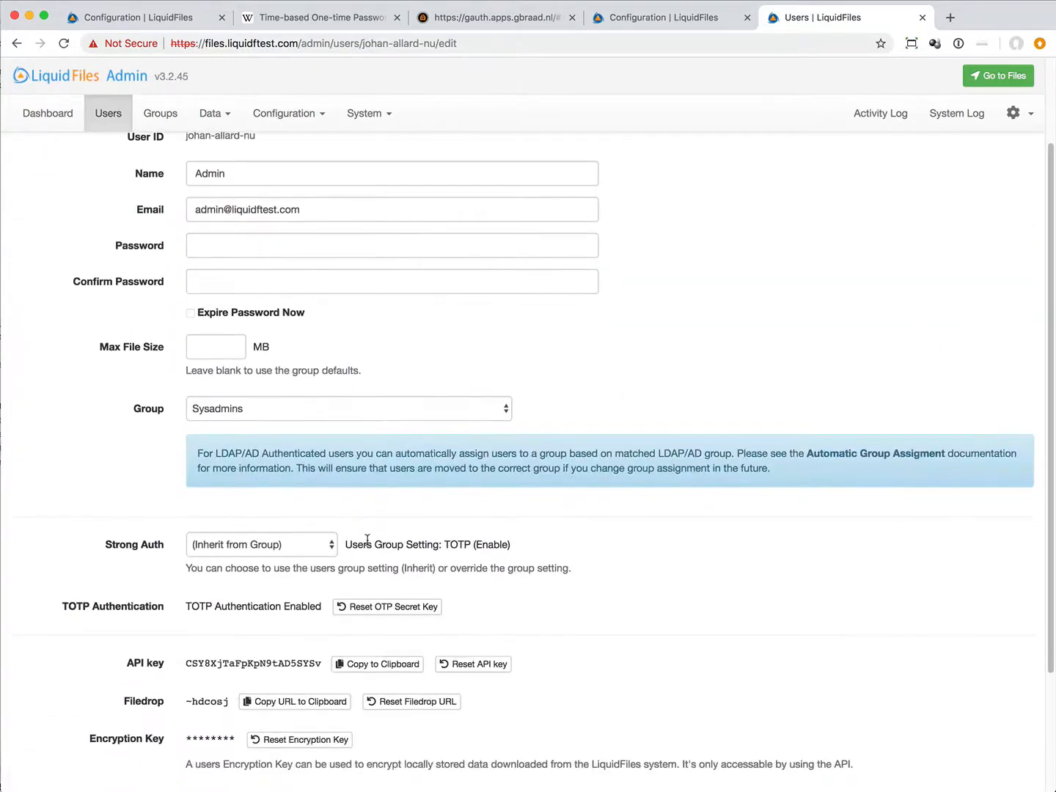
scroll(366, 544, down, 3)
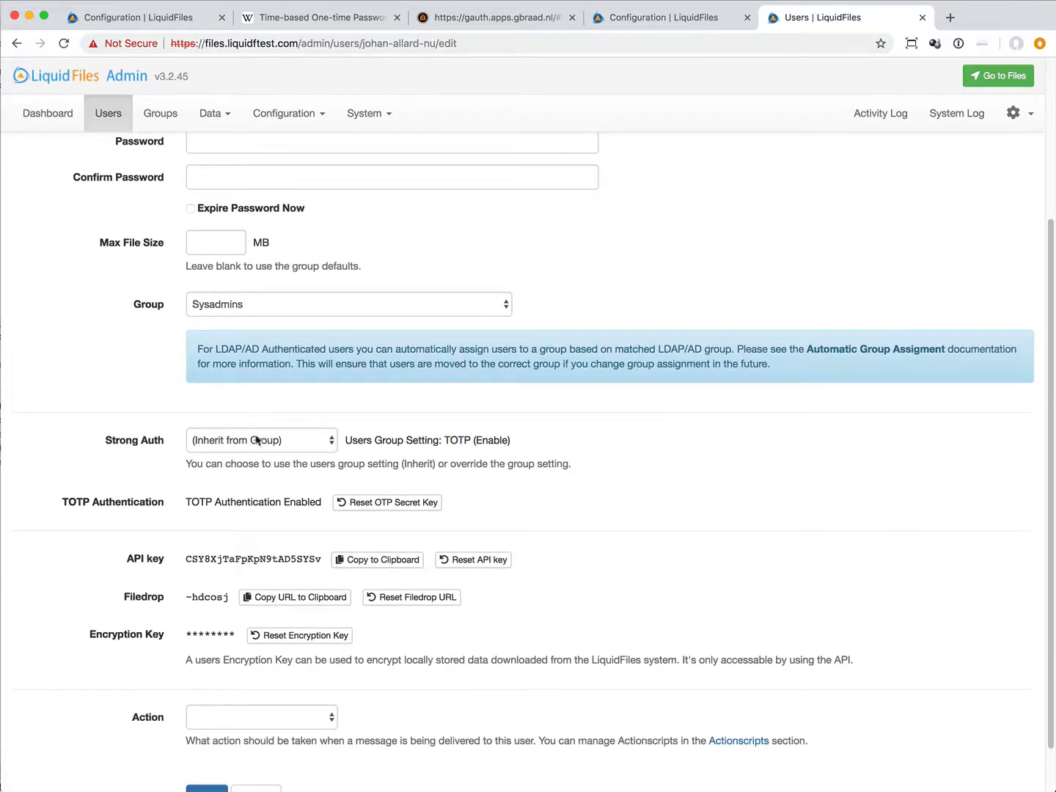
click(297, 443)
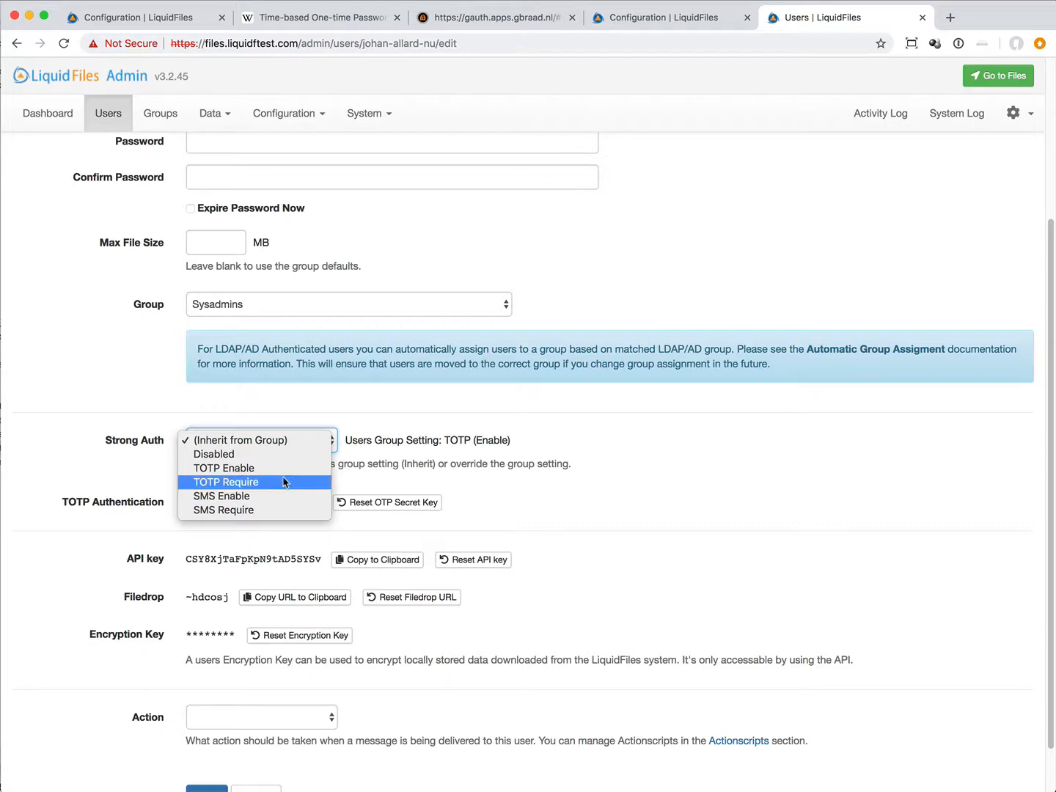
click(286, 483)
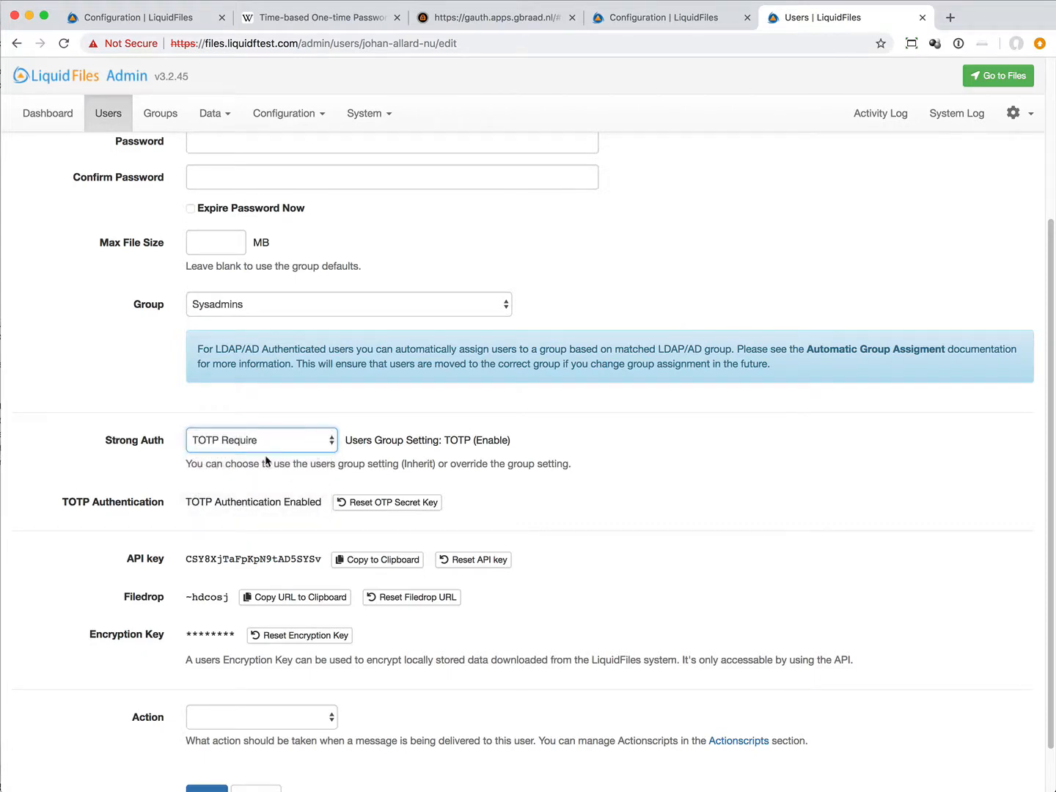
Step: Reset the Admin user's OTP secret key and save the user's settings
scroll(266, 457, down, 1)
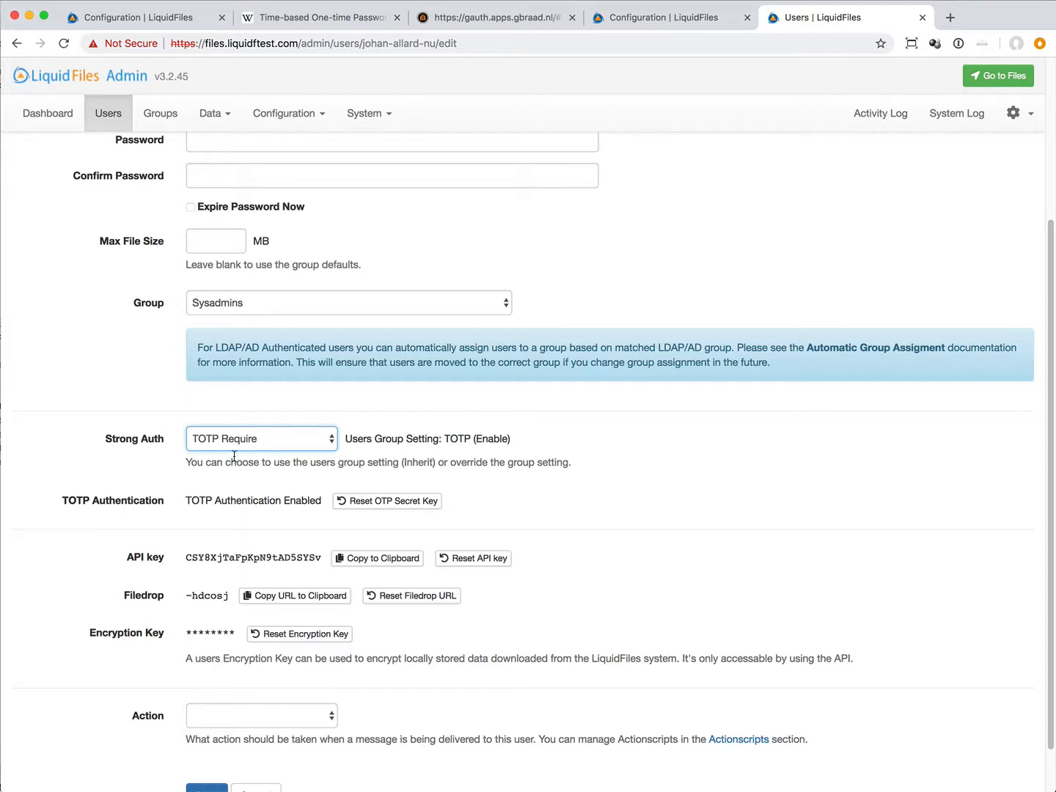
click(375, 502)
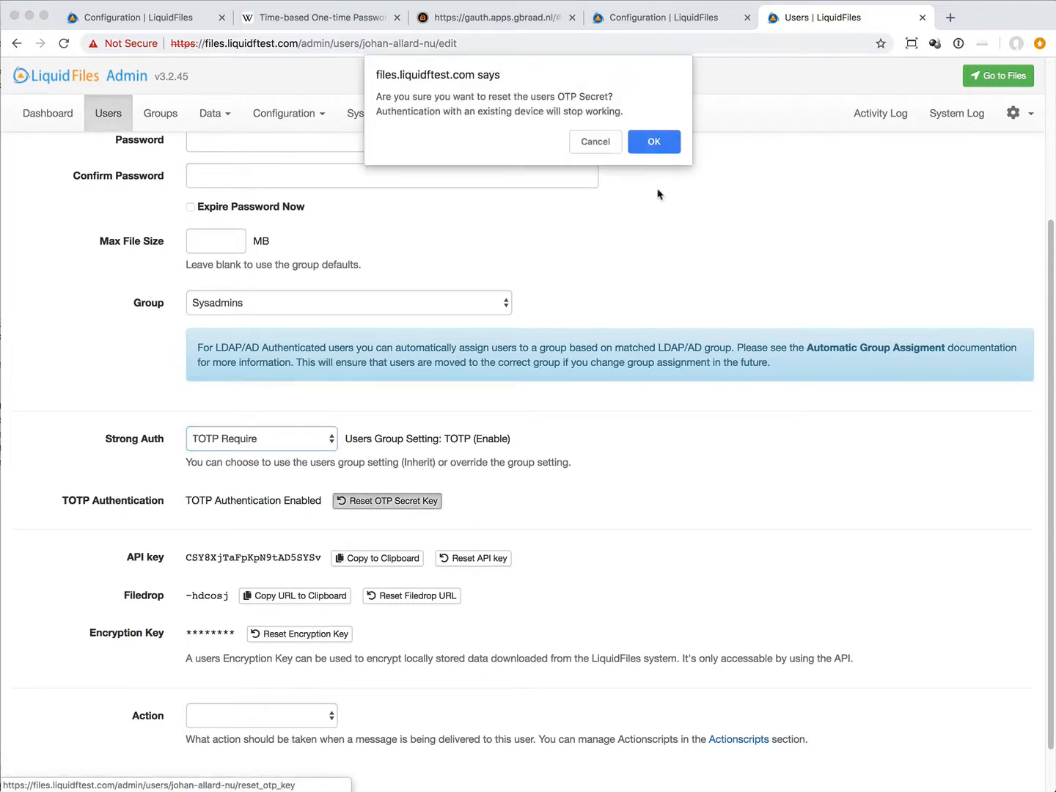
click(652, 141)
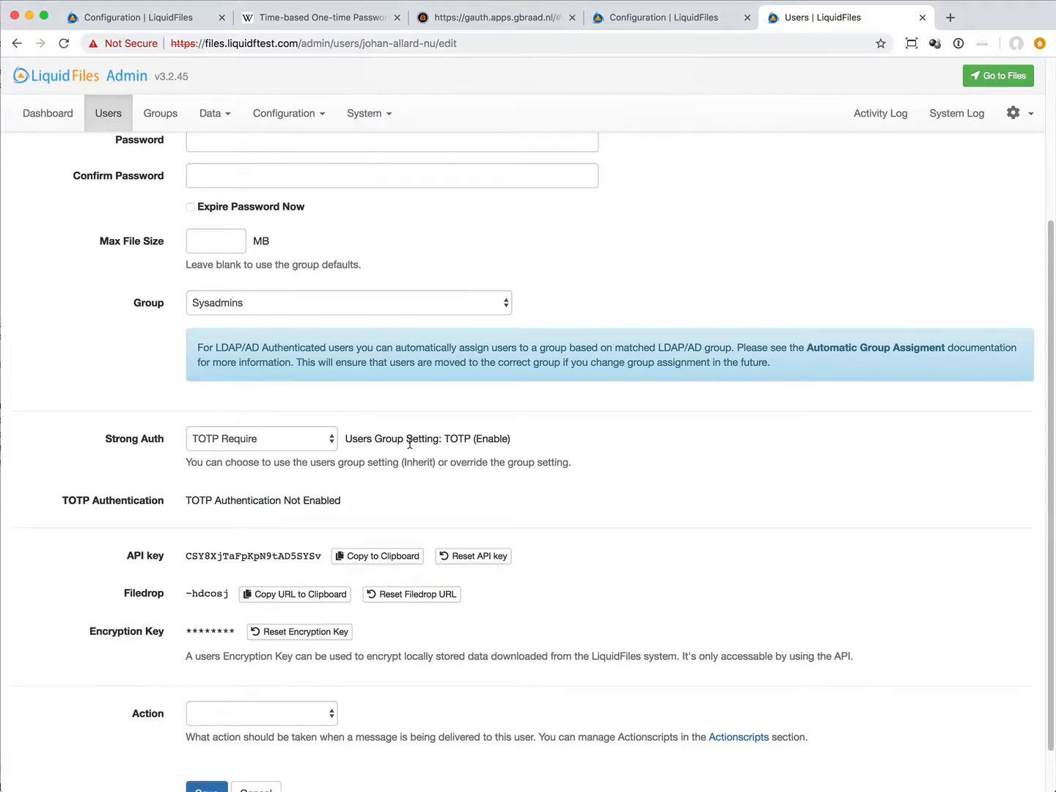
scroll(410, 442, down, 2)
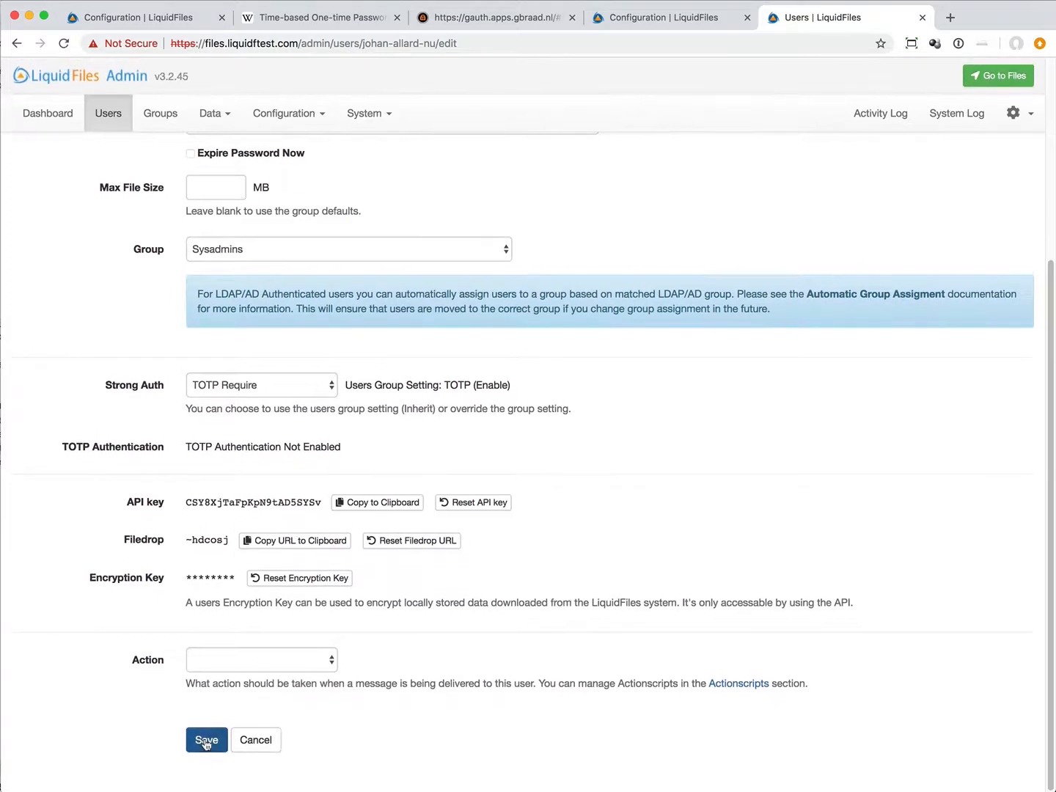
click(206, 741)
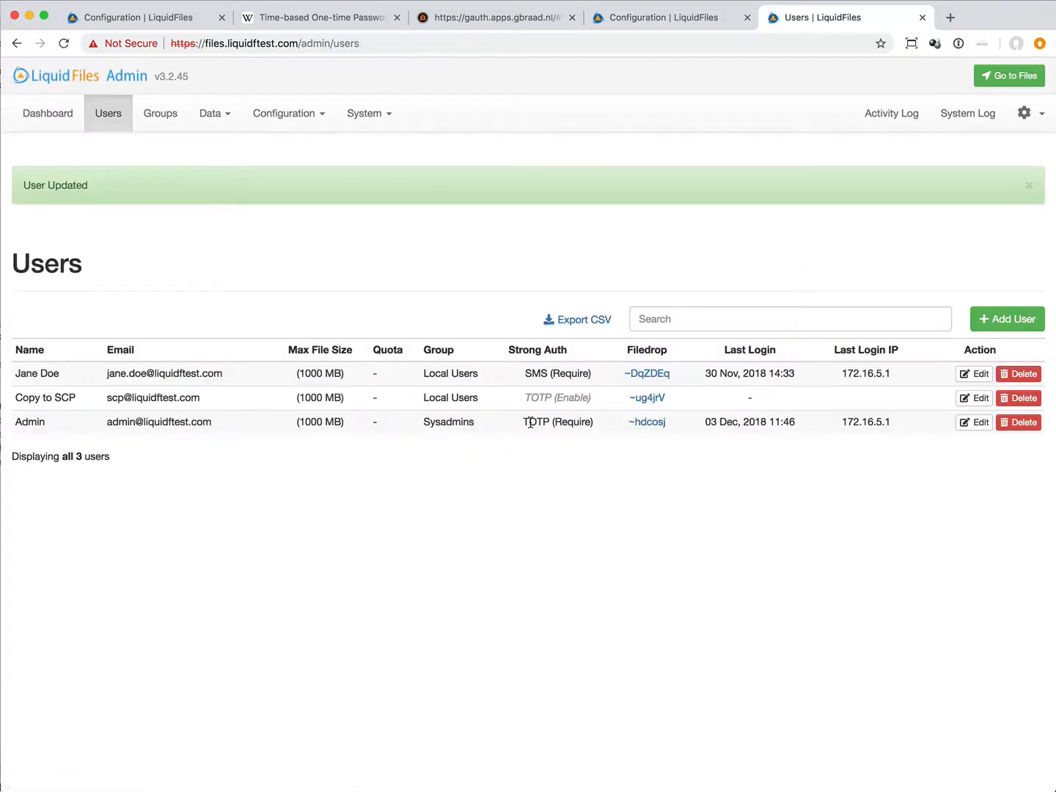
Step: Log out of the admin area and log back in with the Admin account's e-mail and password
click(1025, 113)
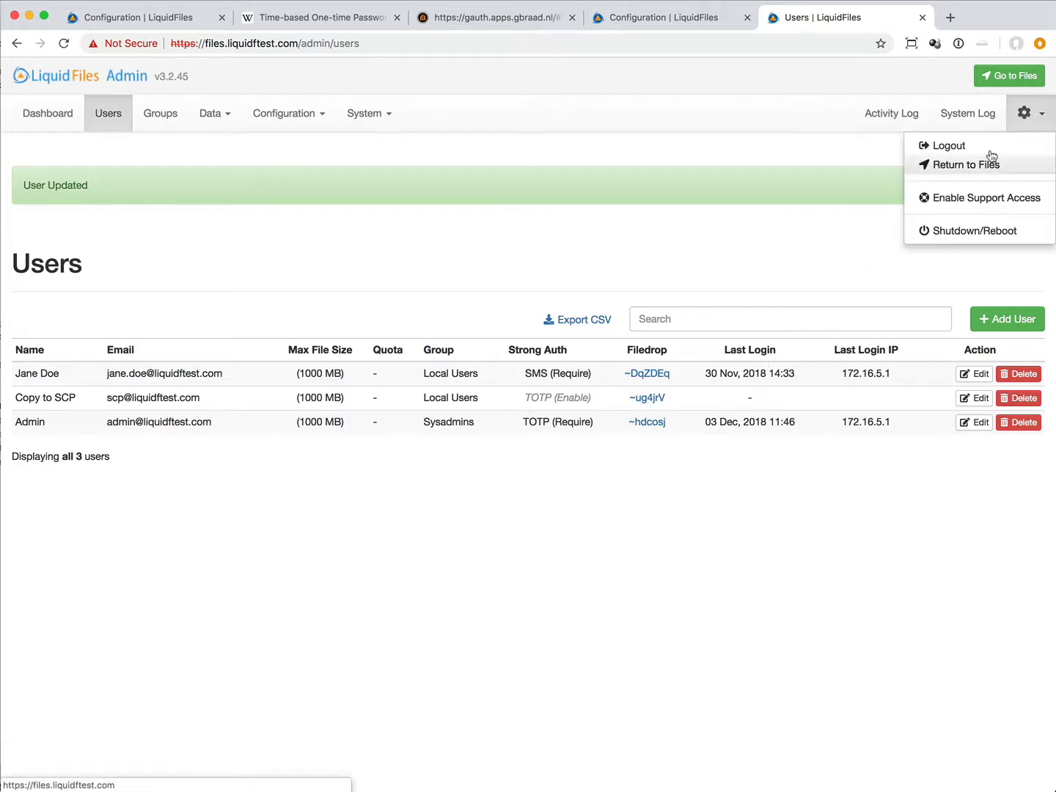
click(990, 149)
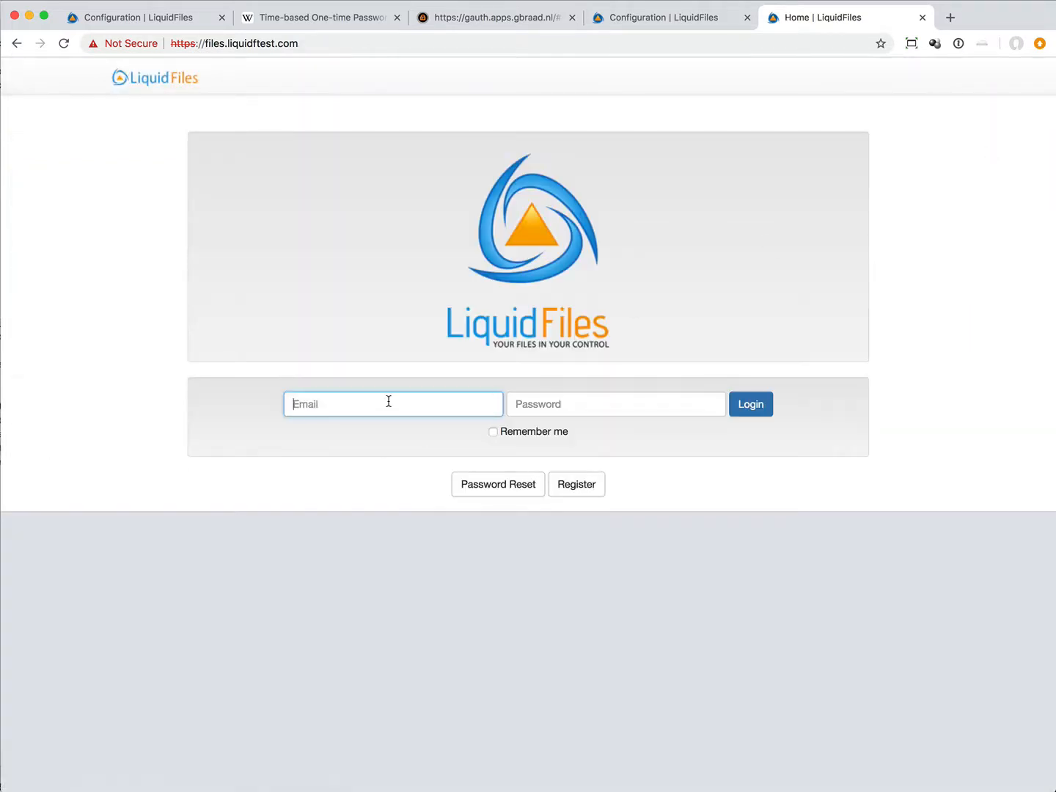
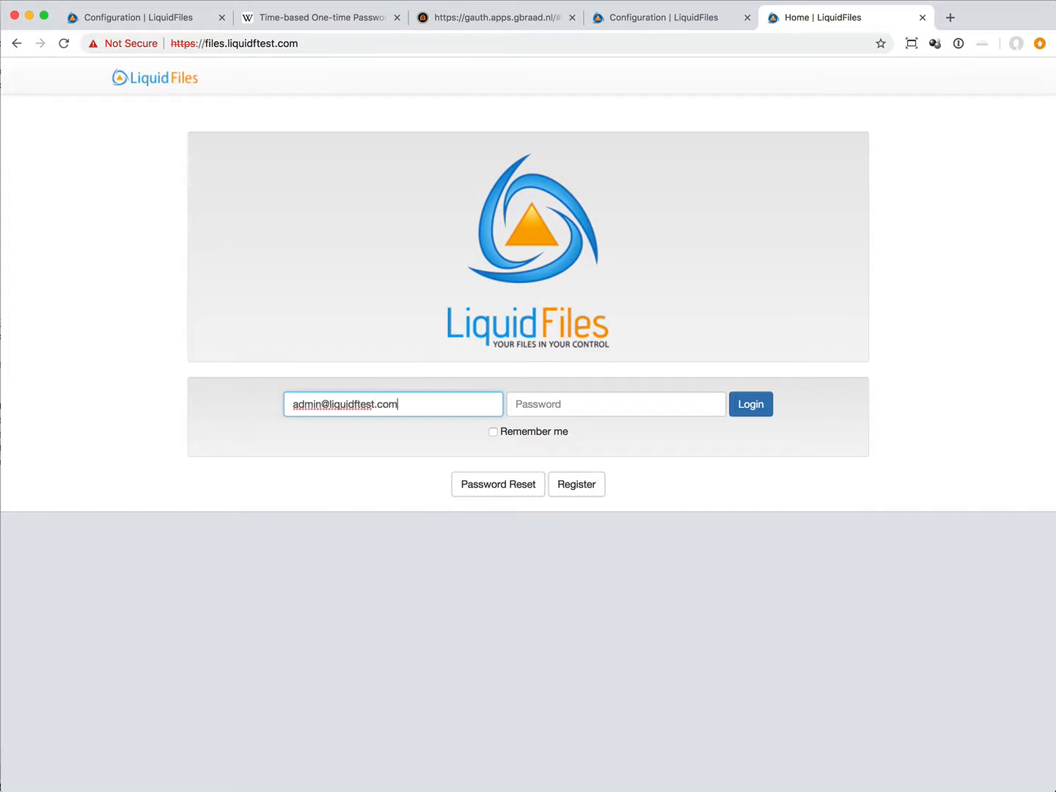
key(Tab)
text(a)
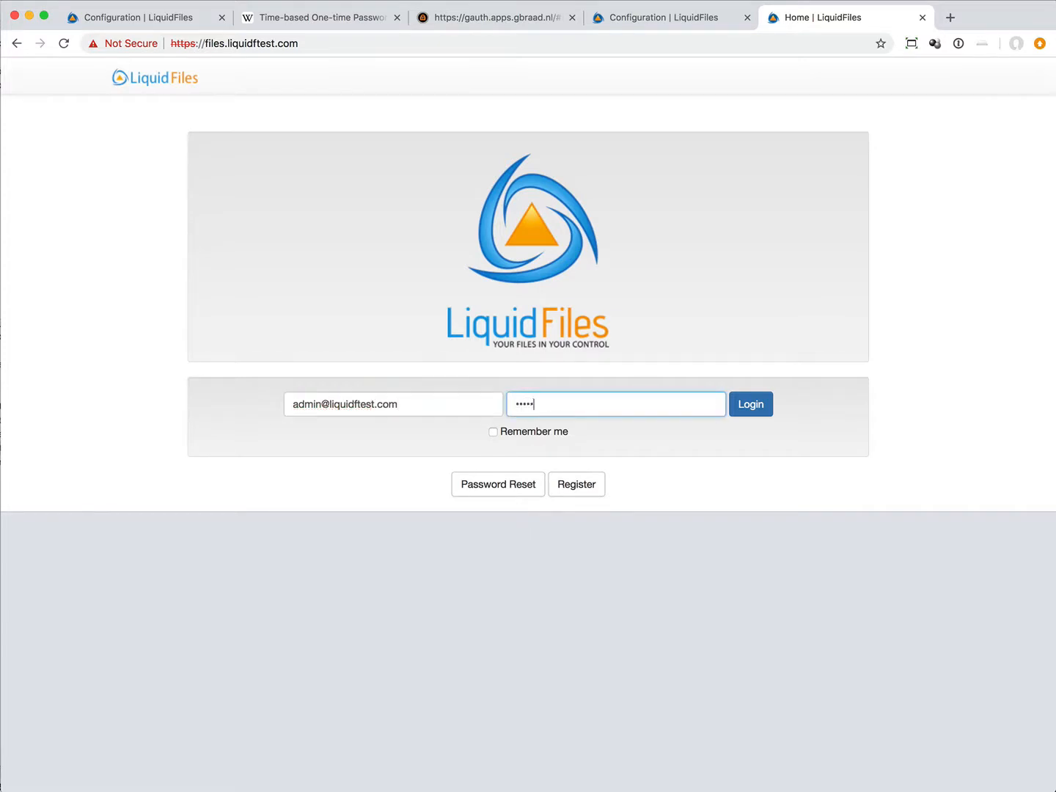
key(Return)
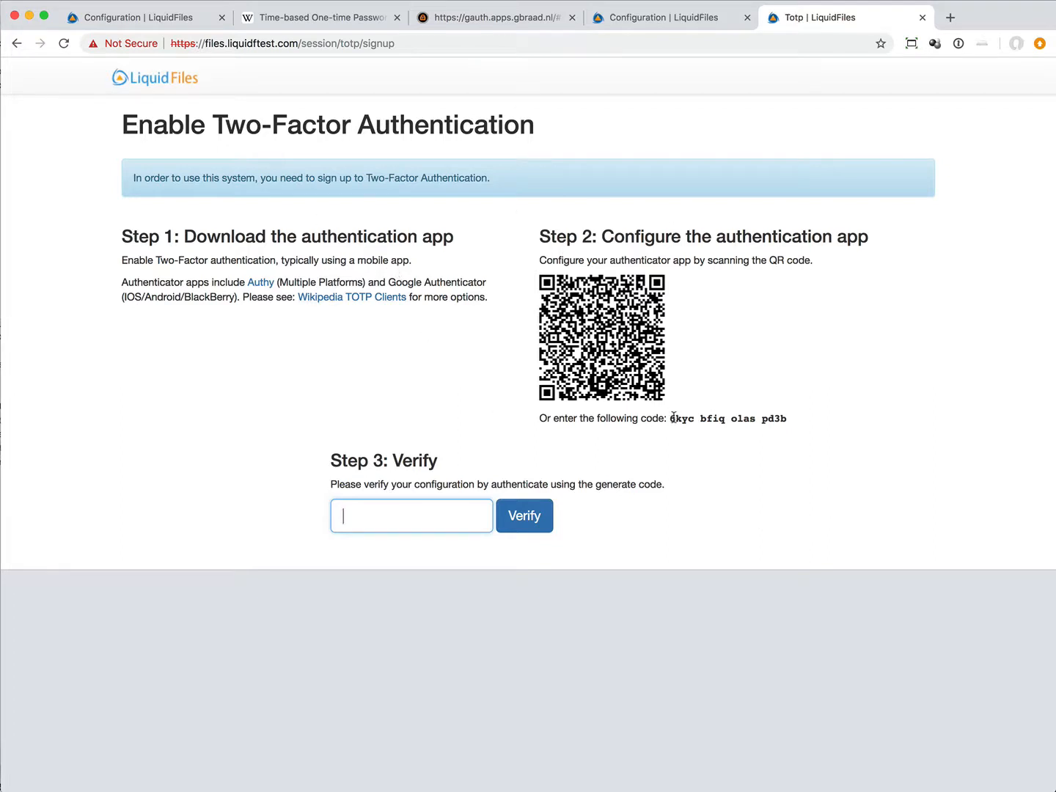
Step: Copy the new TOTP secret code from LiquidFiles and delete the existing account from the web authenticator
drag(672, 418, 759, 419)
right_click(742, 419)
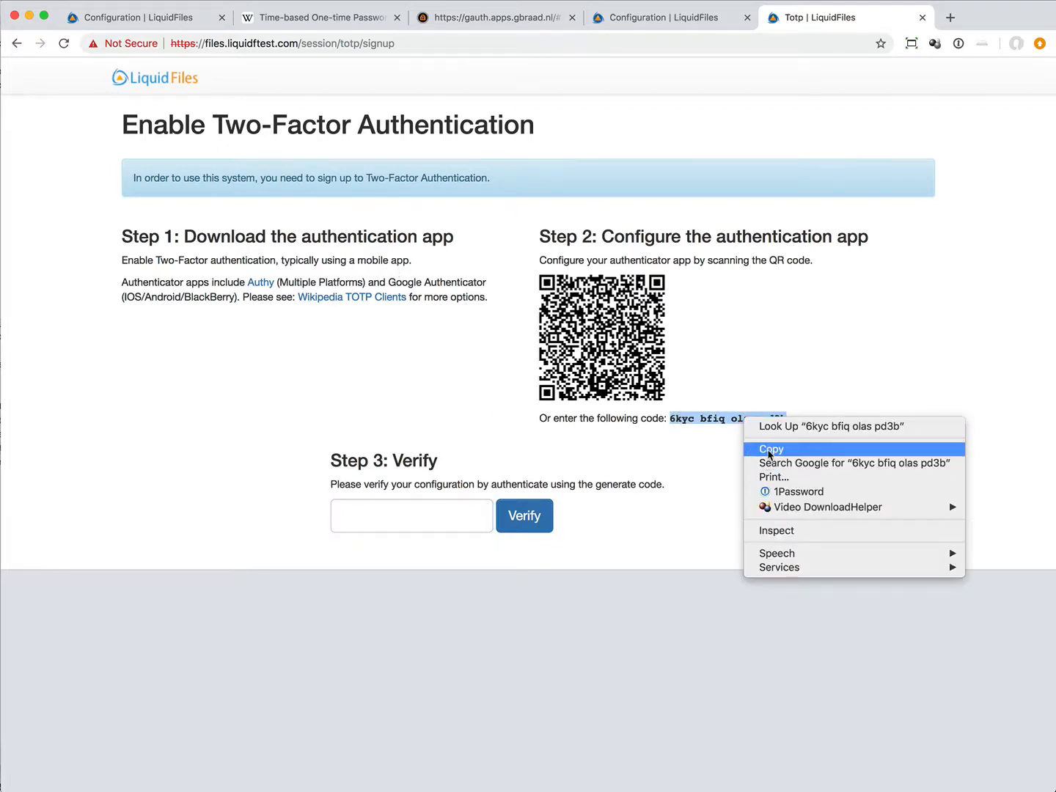
click(767, 447)
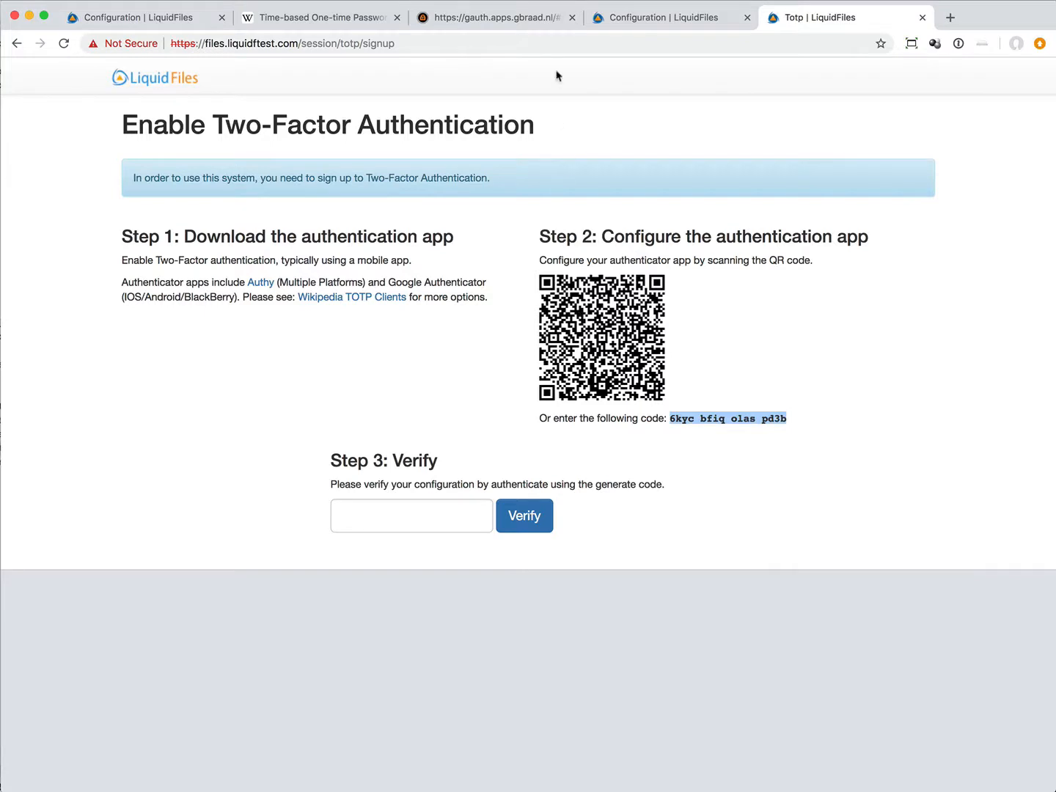
click(491, 21)
click(1007, 175)
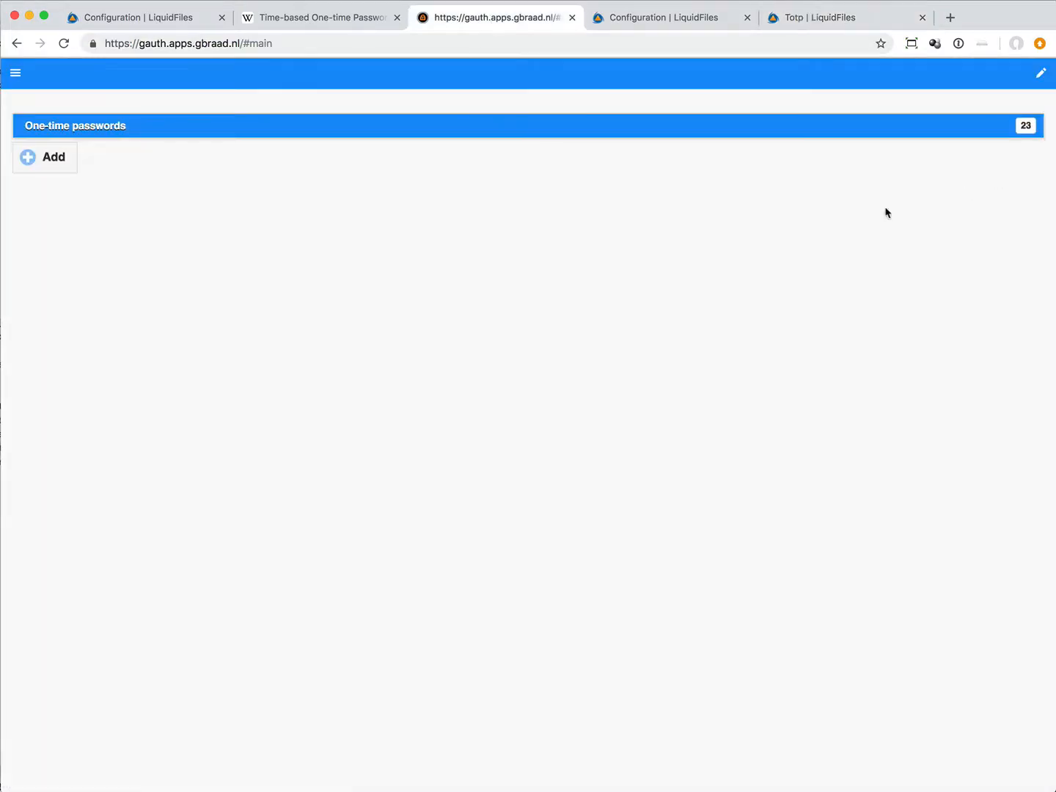
Step: Start a new account in the authenticator and paste the copied secret key, removing the spaces between its groups
click(65, 158)
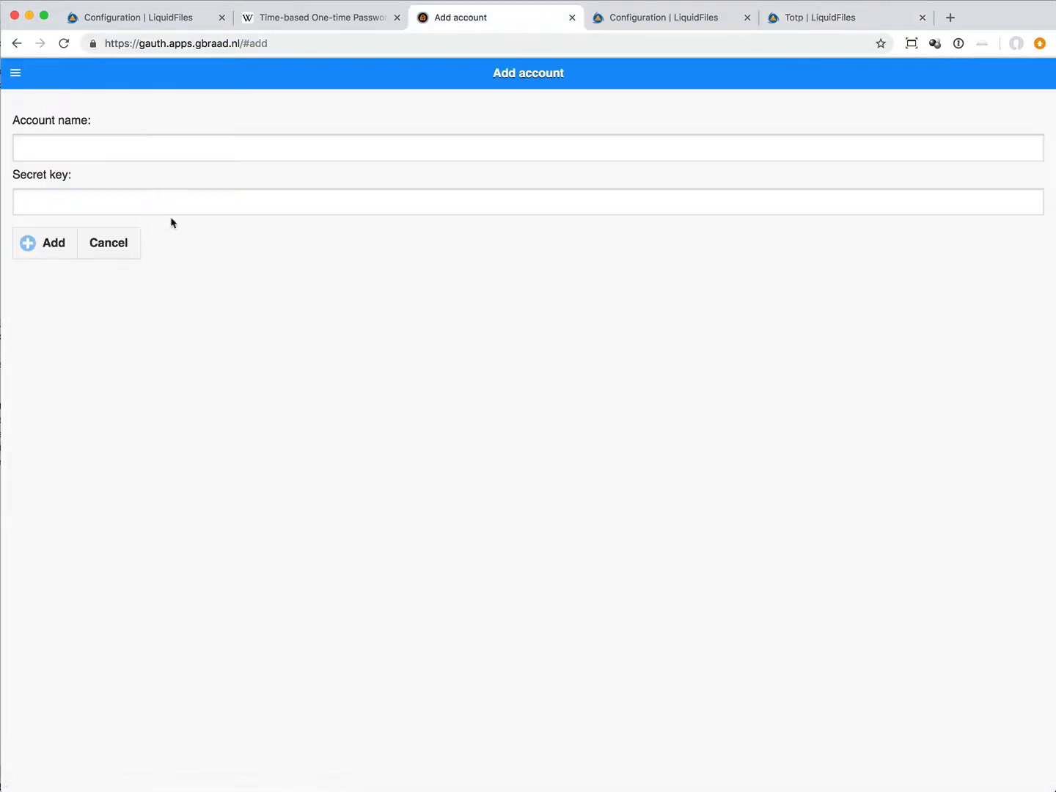
right_click(171, 196)
click(227, 295)
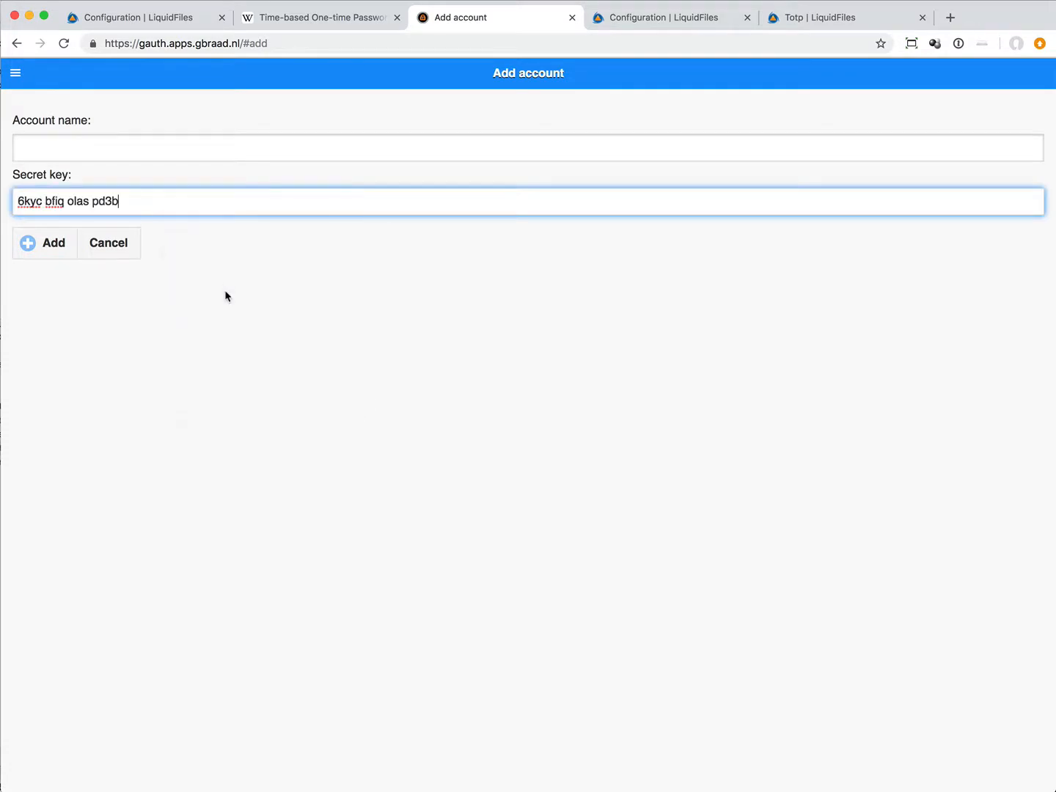
click(91, 202)
key(BackSpace)
click(66, 202)
key(BackSpace)
click(43, 201)
key(BackSpace)
Step: Give the new authenticator account a TOTP test name and add it
click(287, 151)
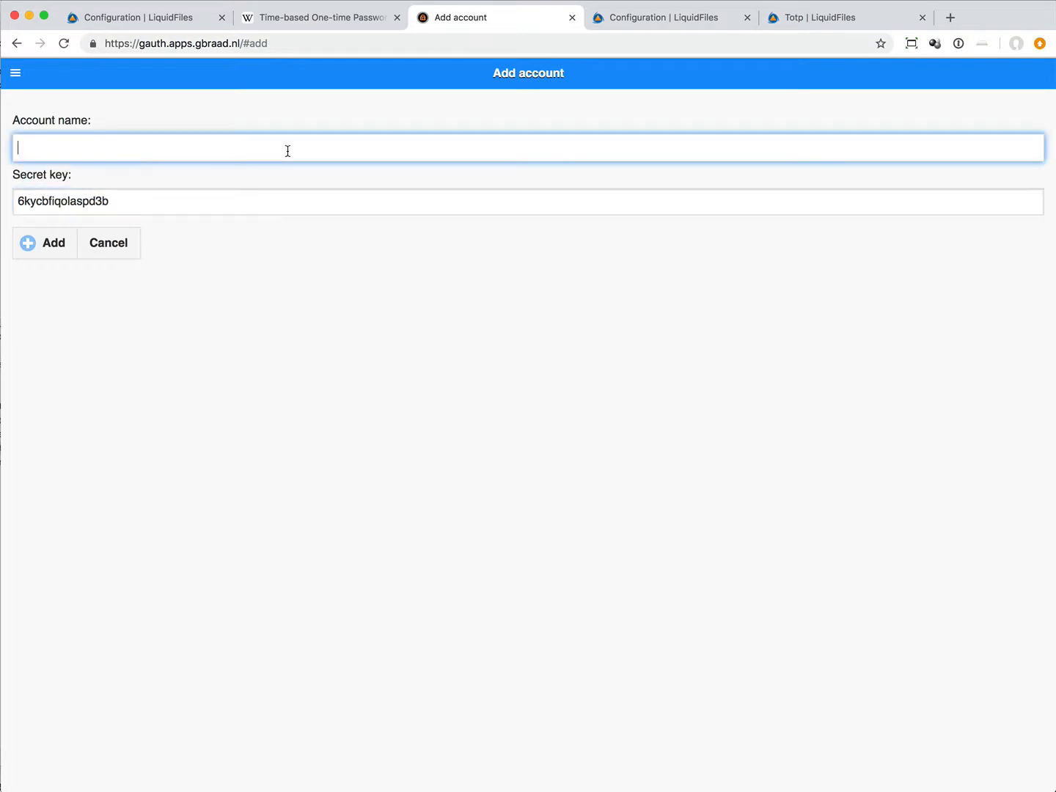
text(TOTP test 3)
click(57, 243)
Step: Copy the new account's one-time code and submit it in LiquidFiles to verify the required Two-Factor Authentication setup
right_click(59, 165)
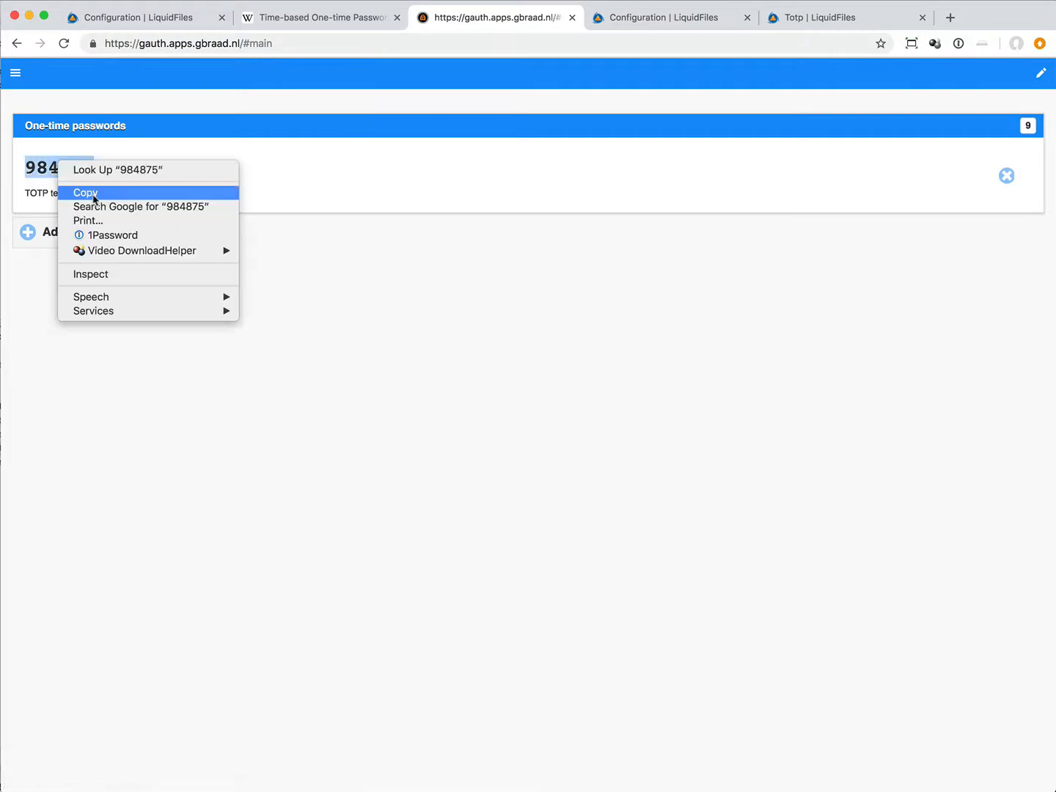
click(94, 198)
click(777, 29)
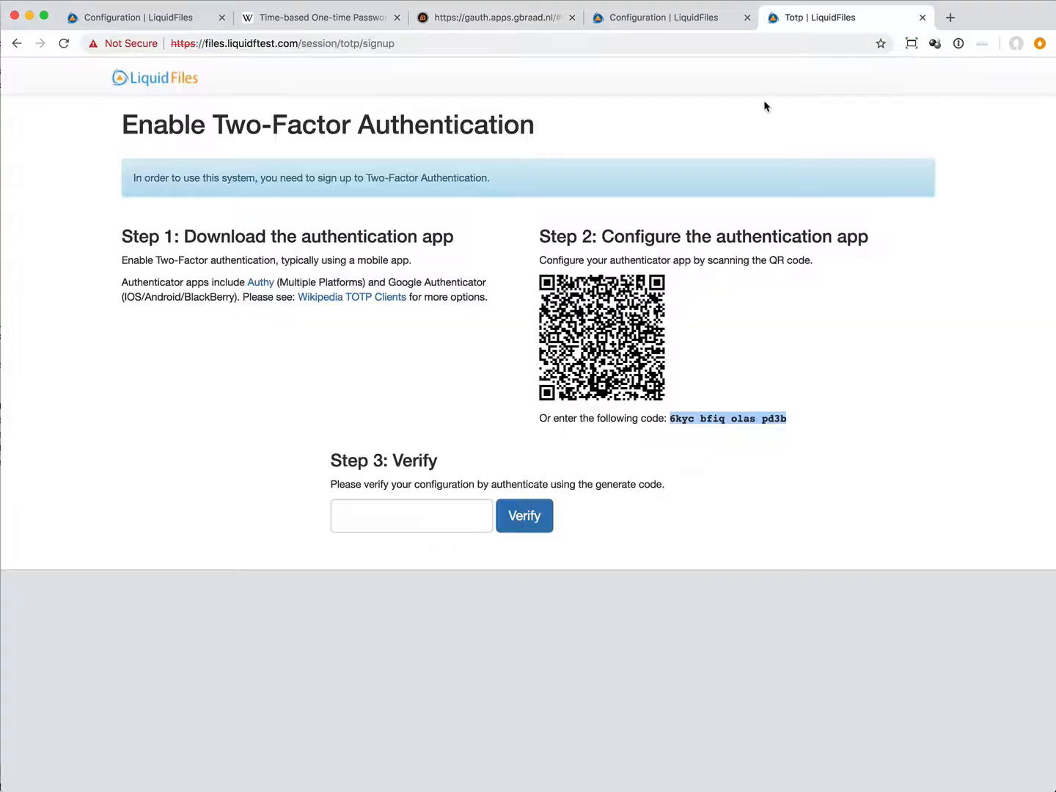
right_click(389, 517)
click(448, 611)
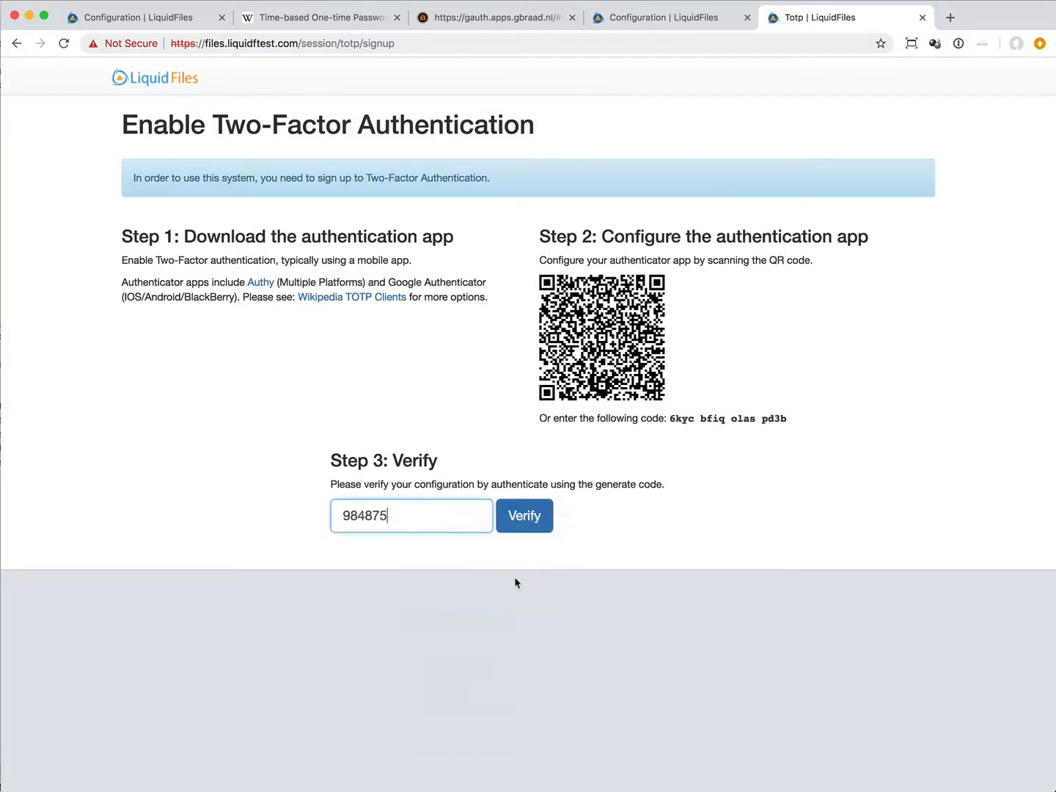
click(526, 517)
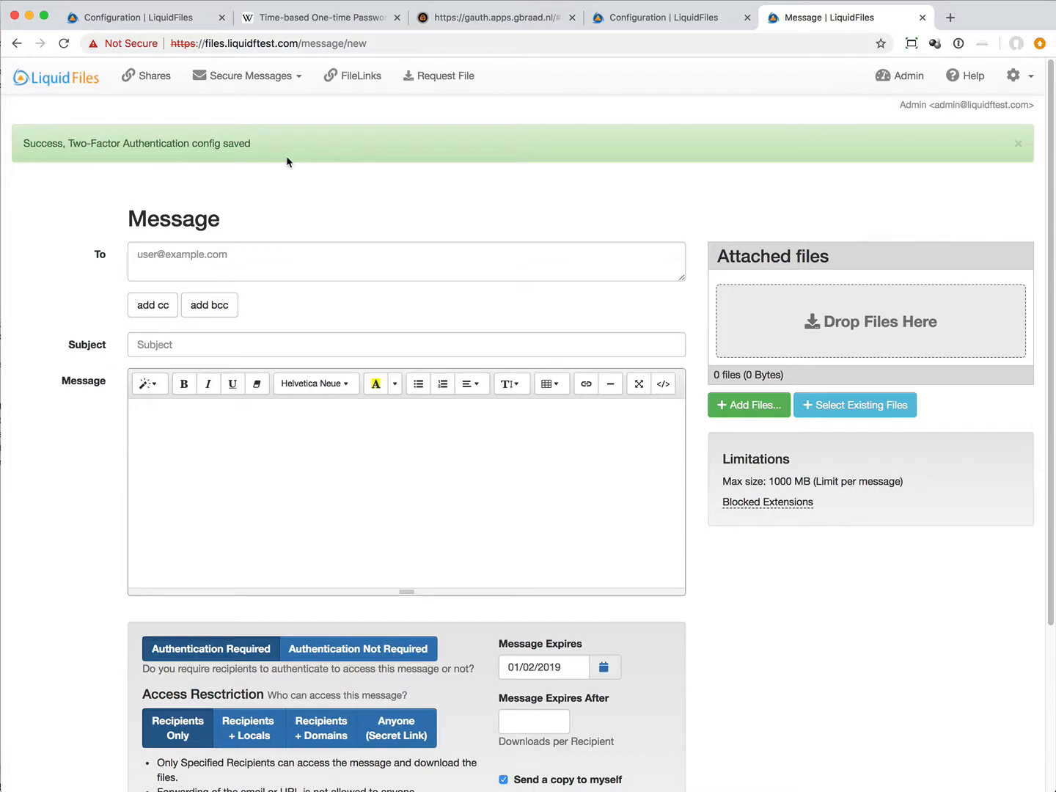
Step: Examine the Admin account's personal settings for a Two-Factor option and view the user list in the admin area
click(926, 106)
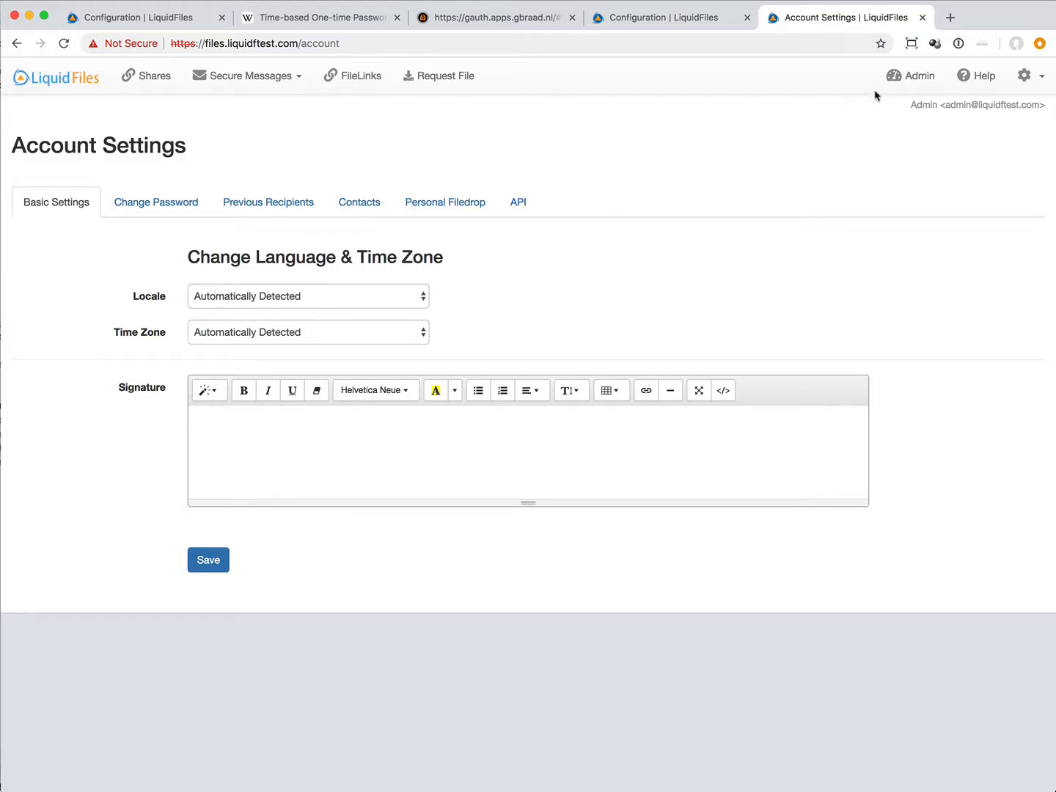
click(910, 76)
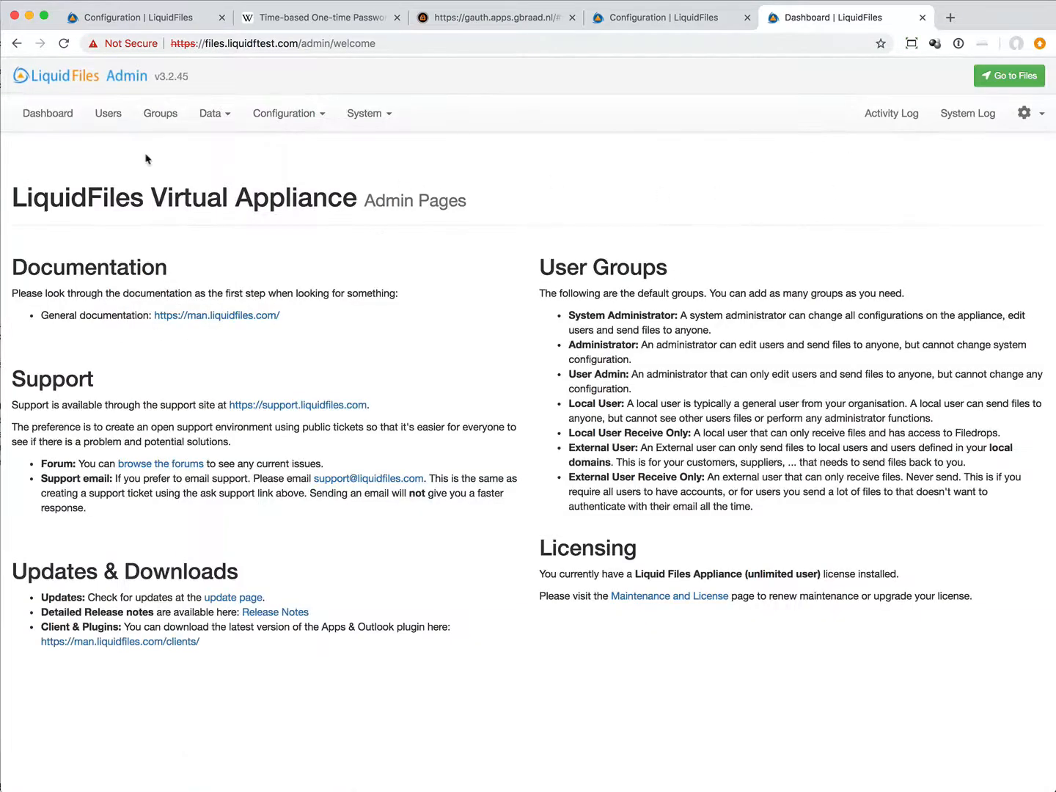
click(108, 115)
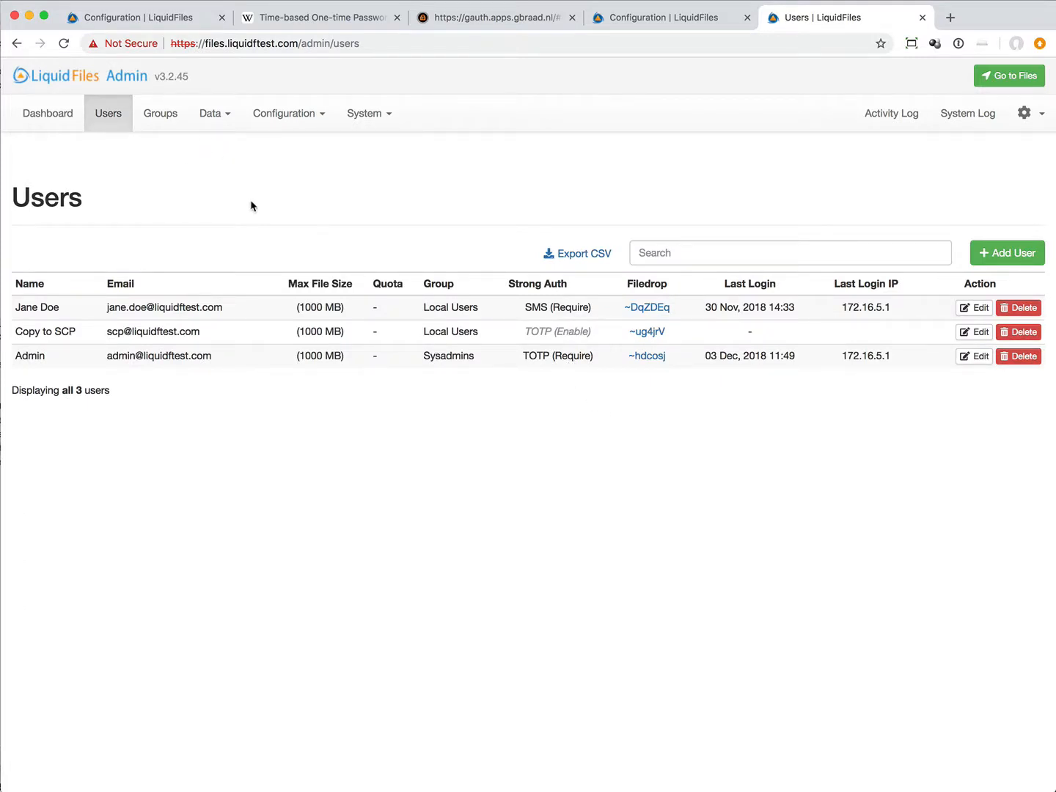
Step: Set Strong Authentication to TOTP Require for the Local Users group and save the group settings
click(161, 114)
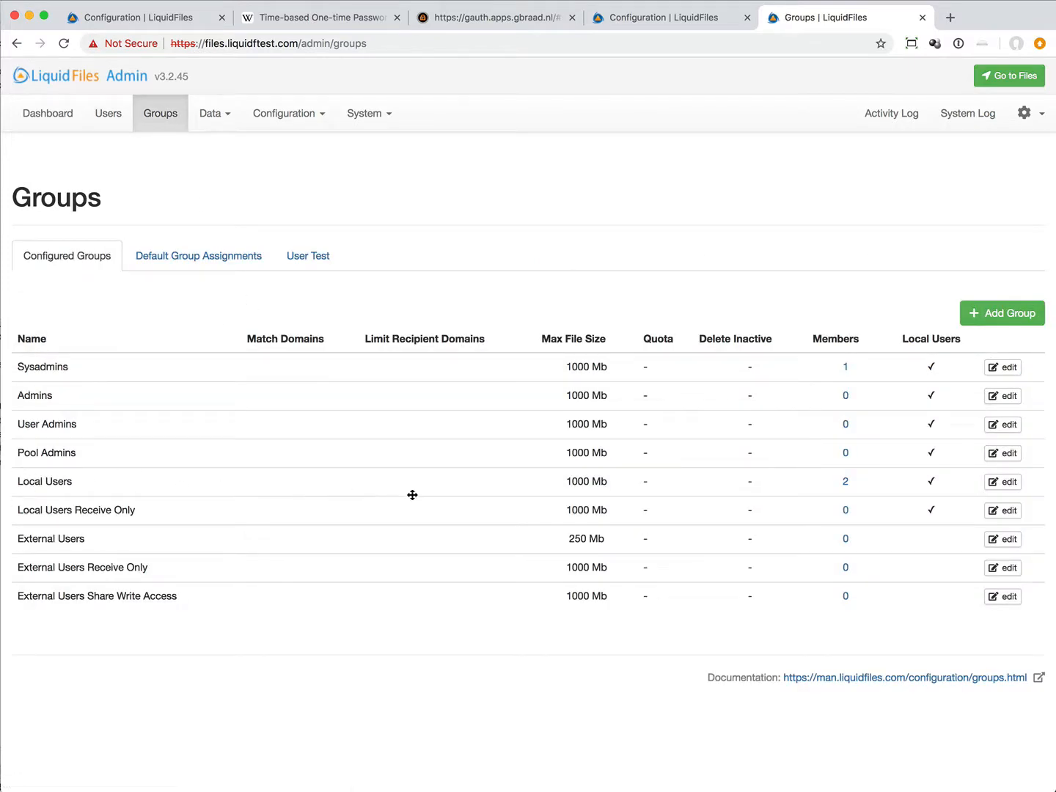
click(1002, 482)
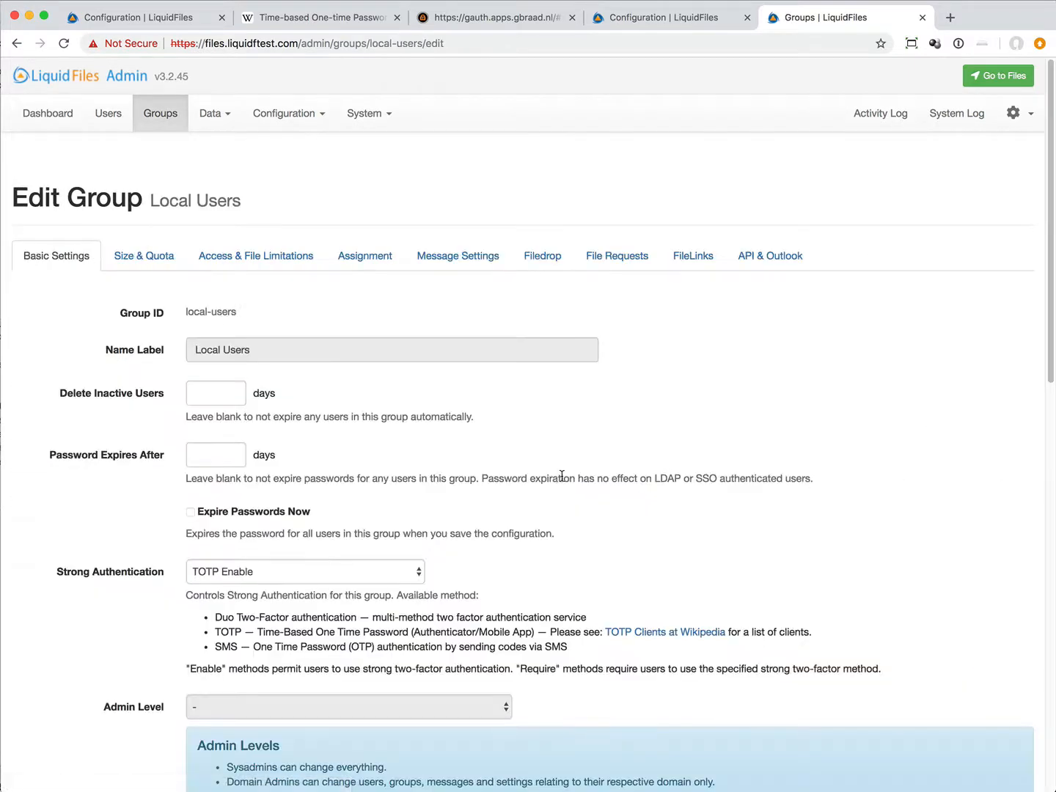
scroll(561, 477, down, 5)
click(314, 308)
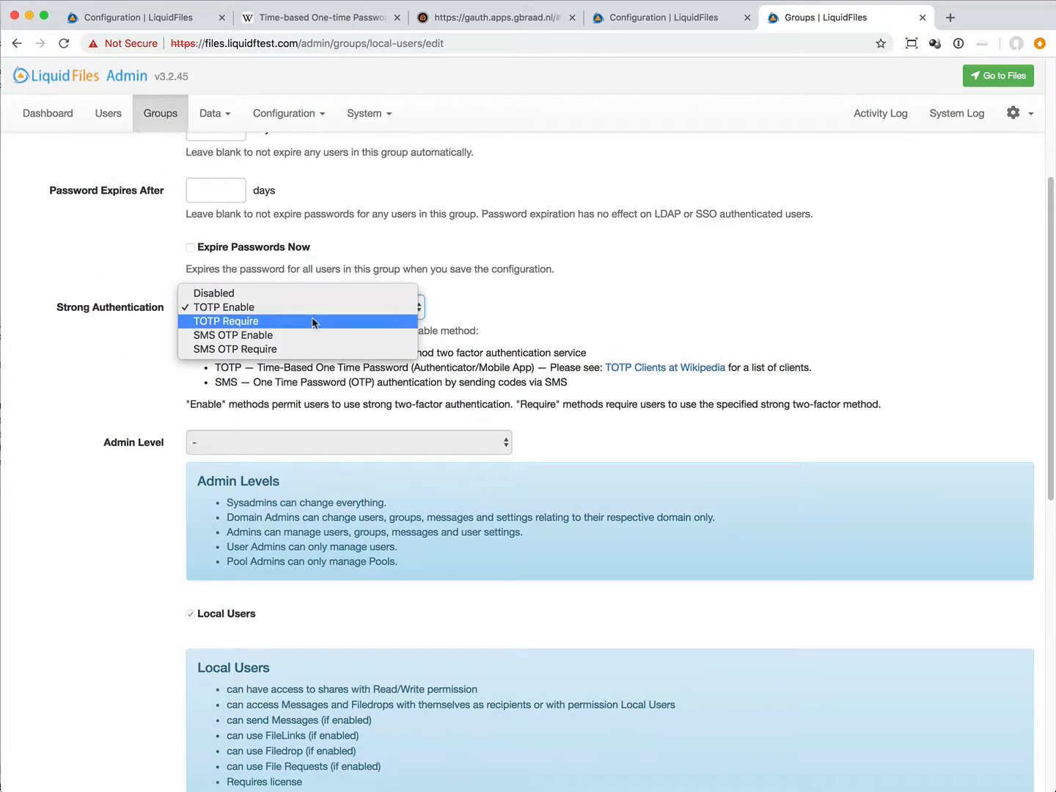
key(Escape)
key(Down)
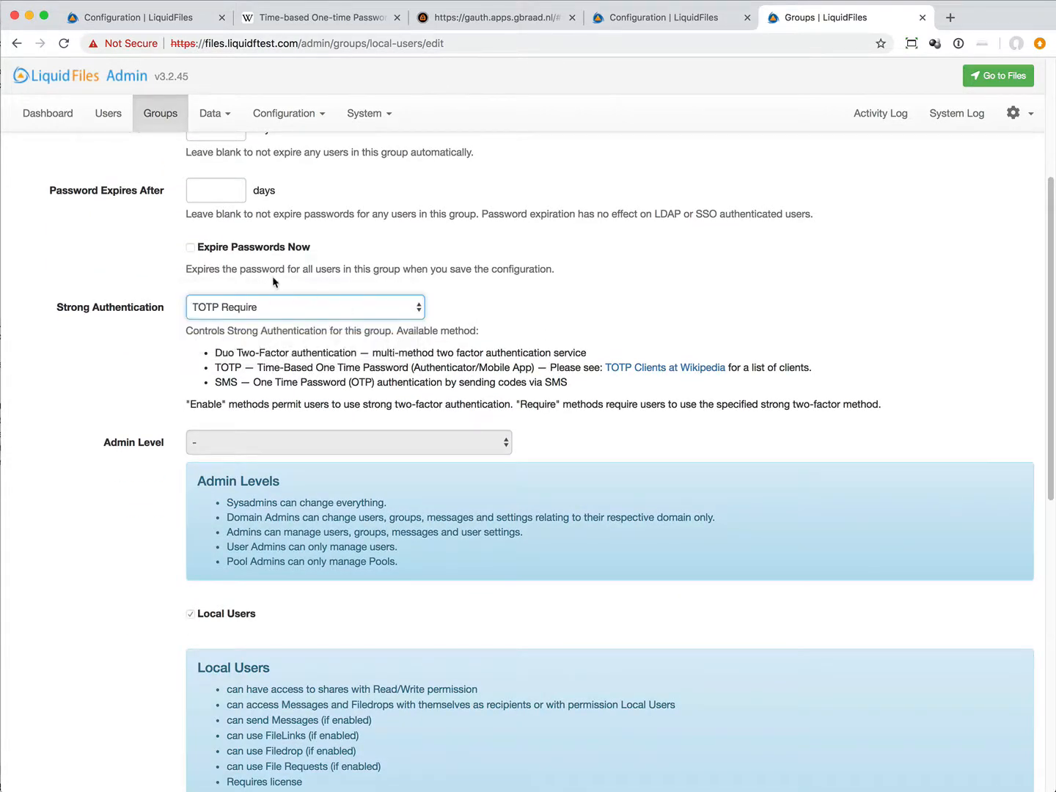
scroll(353, 357, down, 1)
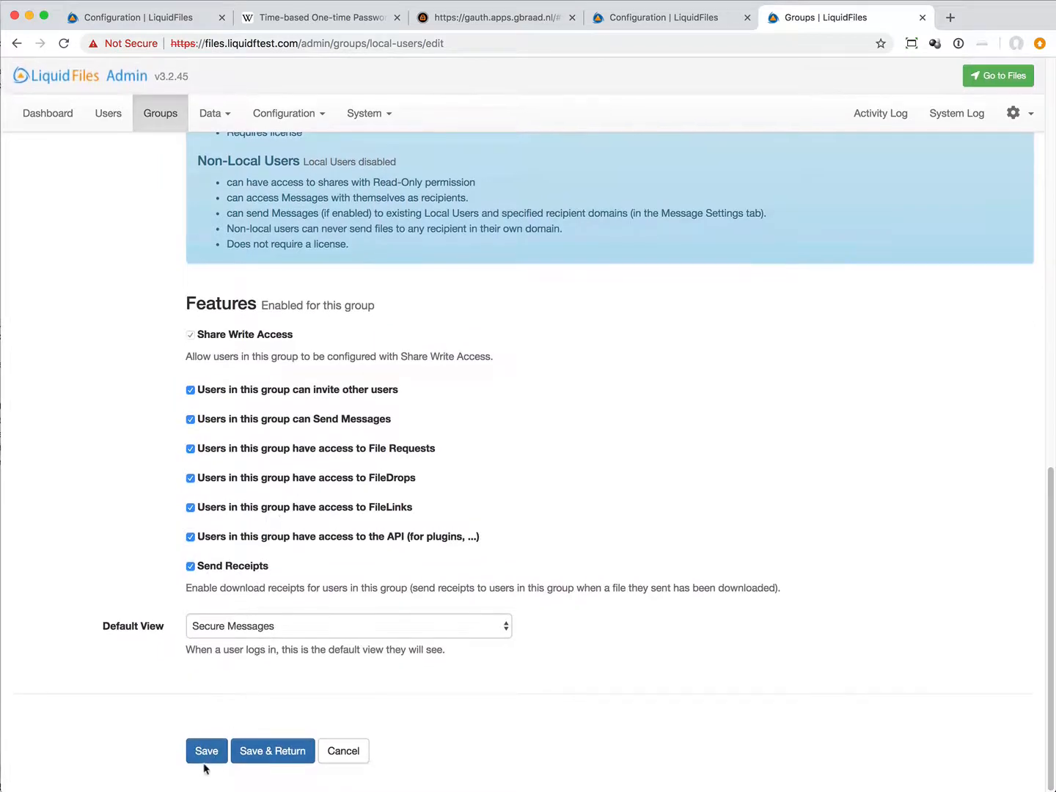
click(209, 747)
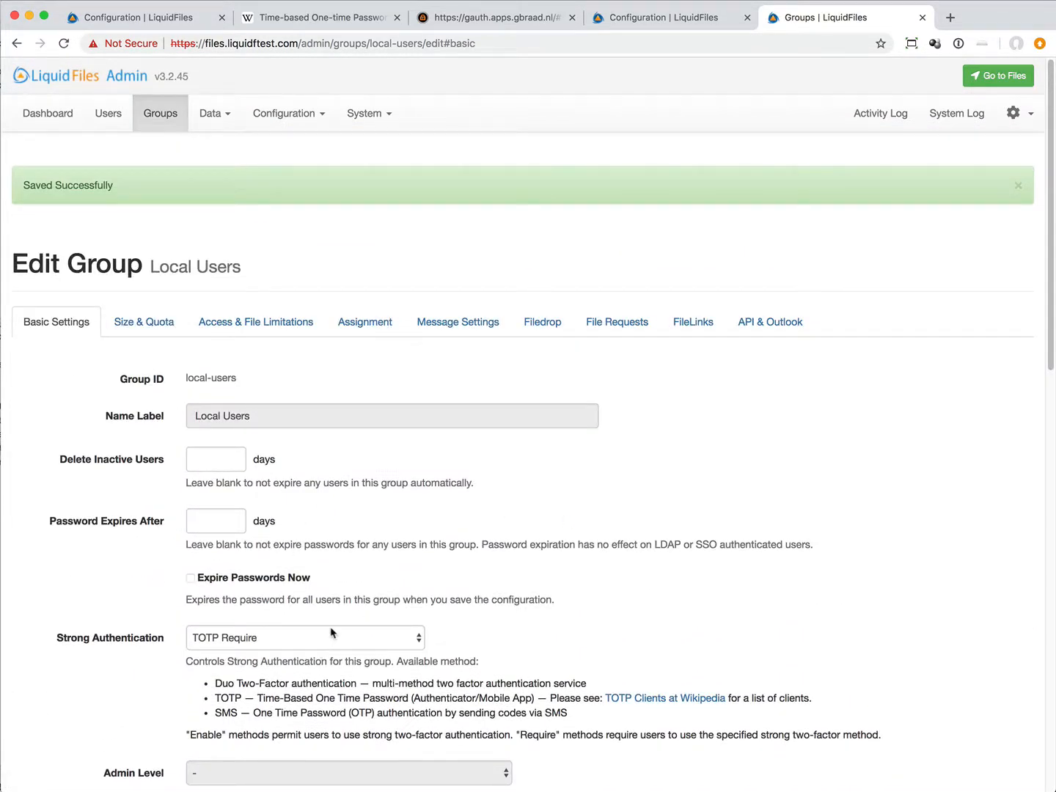
scroll(331, 631, down, 1)
scroll(331, 632, down, 1)
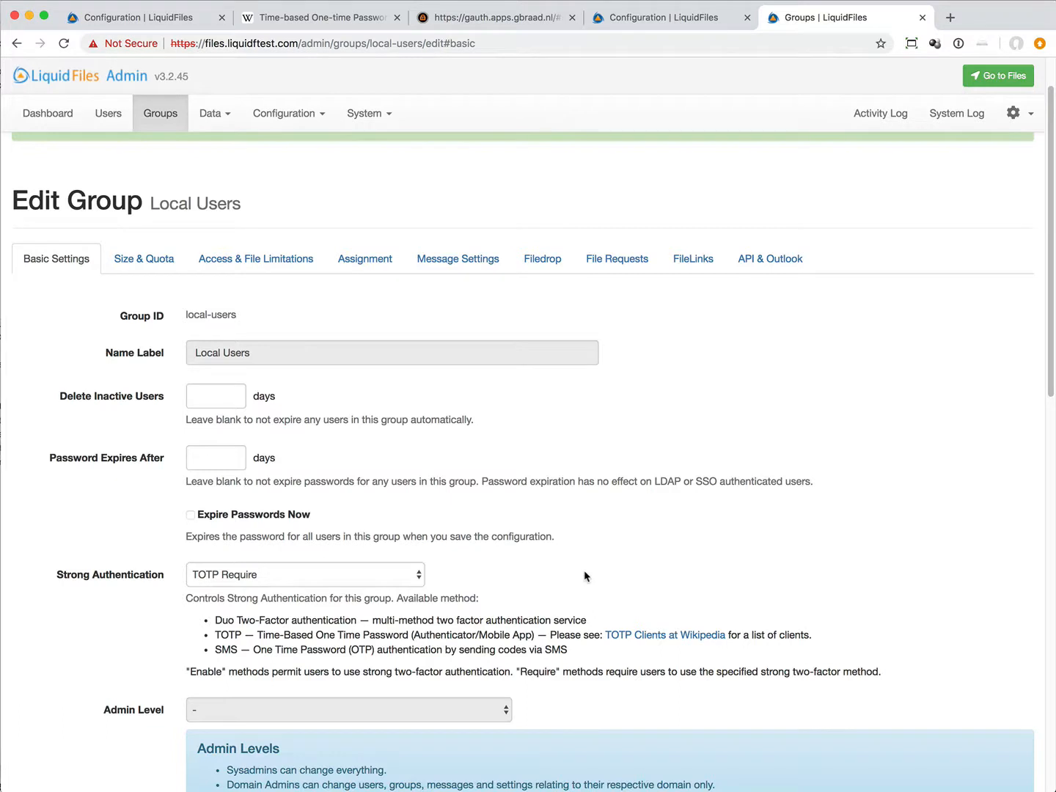
scroll(583, 571, up, 2)
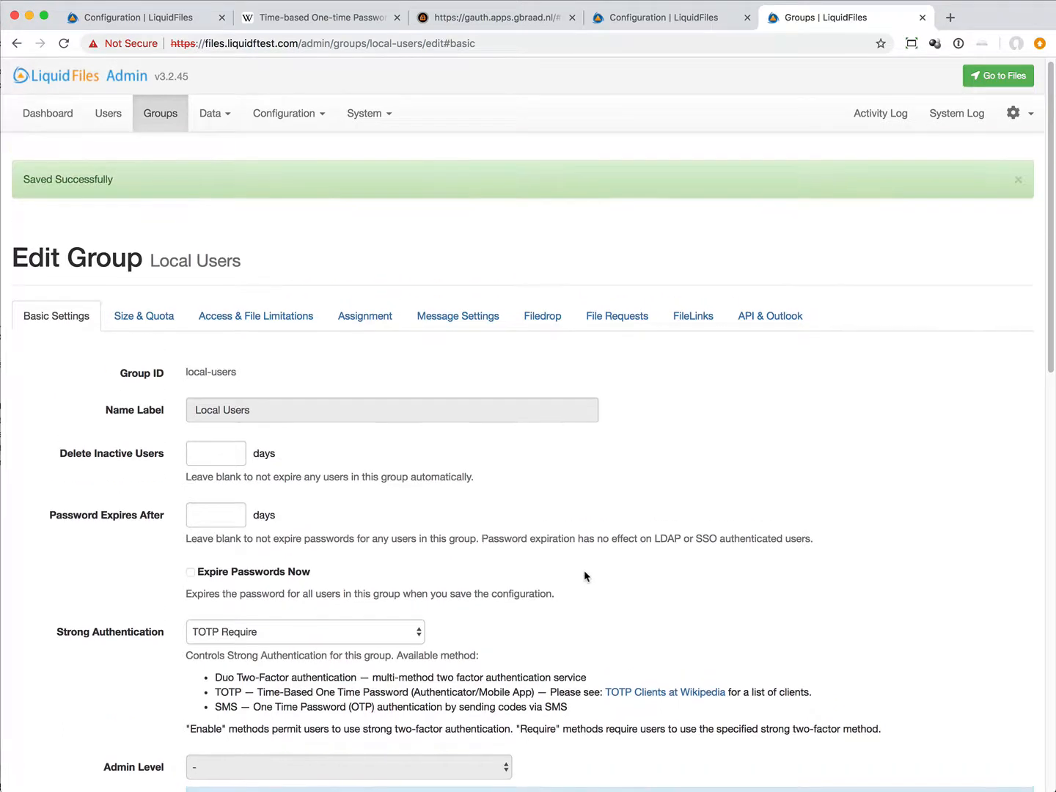